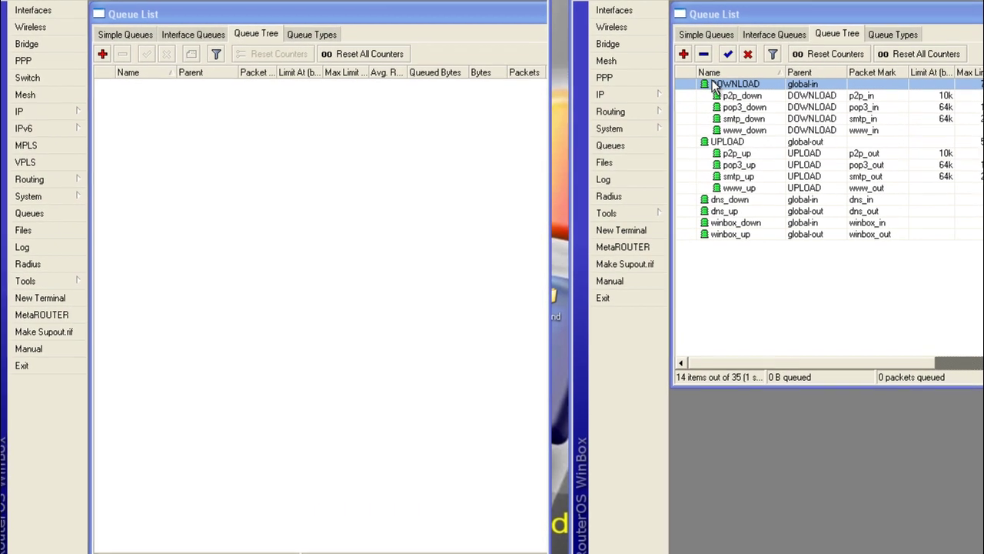
- Open the reference DOWNLOAD queue and start a new queue named DOWNLOAD with priority 1 on the other router
double_click(712, 87)
click(102, 54)
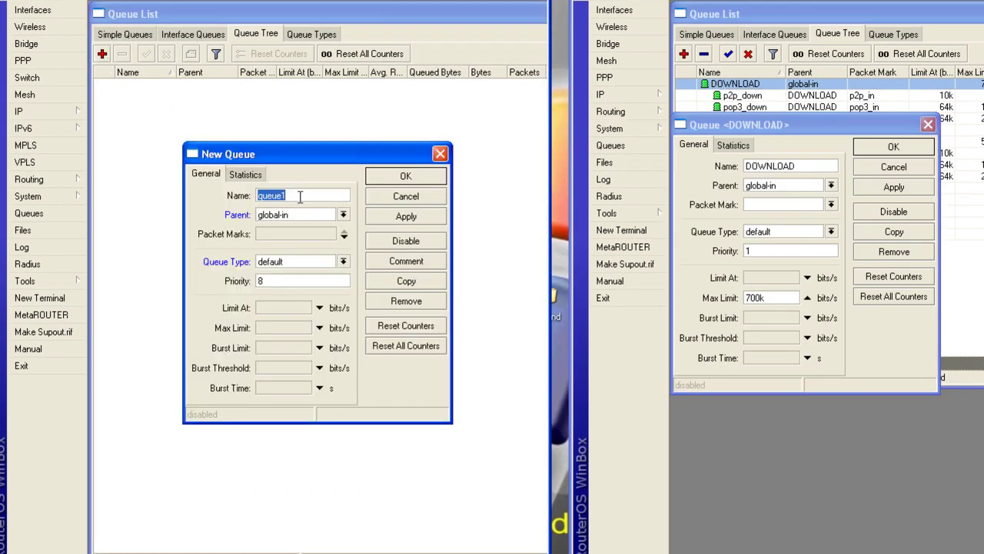
text(DOWNLOAD)
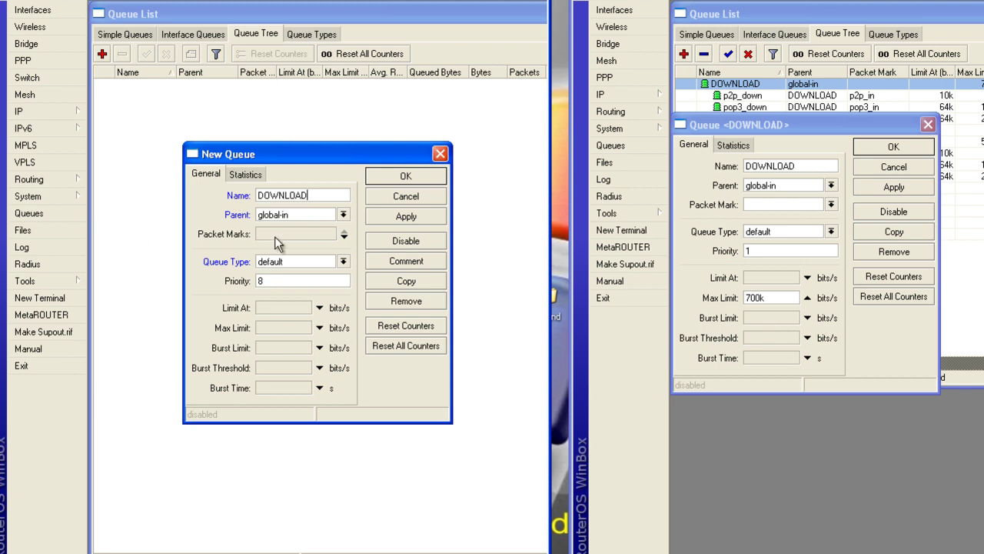
double_click(259, 282)
text(1)
- Set the DOWNLOAD queue's max limit to 1M, save it, and close the reference DOWNLOAD queue
click(262, 328)
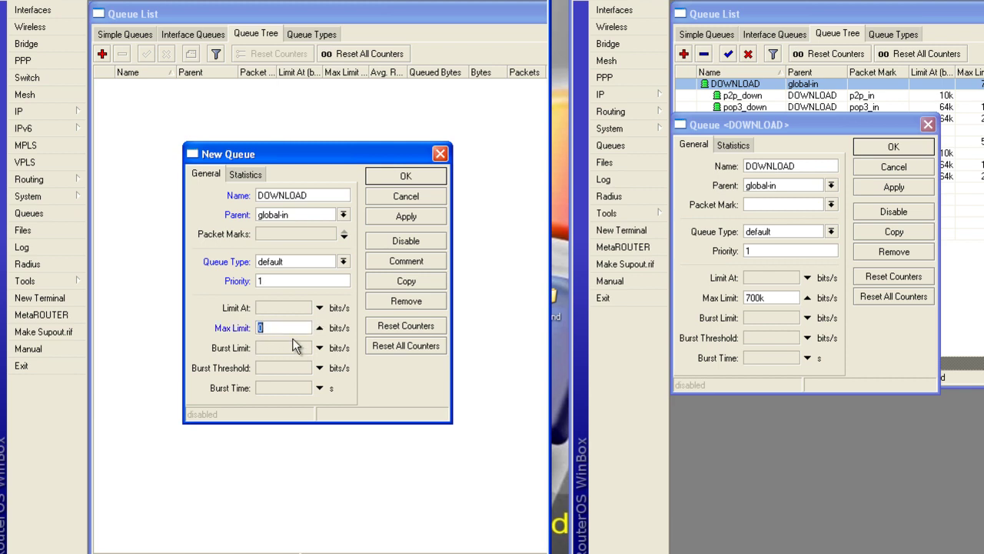
text(1m)
text(M)
drag(307, 168, 321, 146)
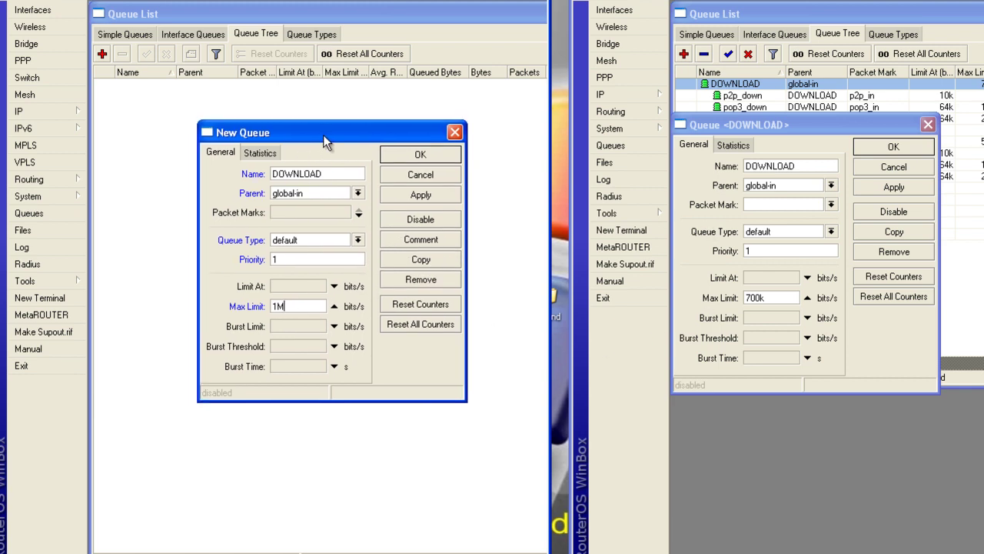
click(422, 195)
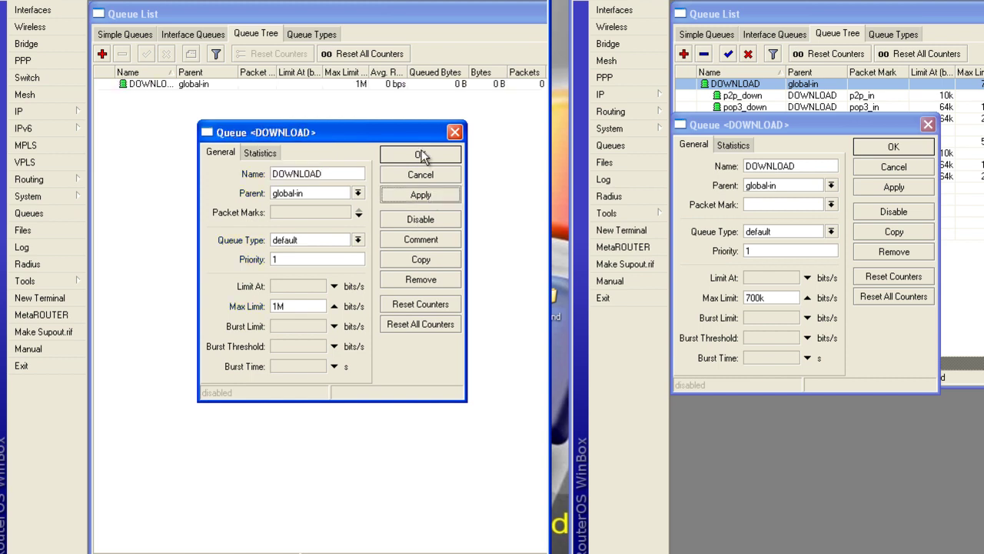
click(422, 155)
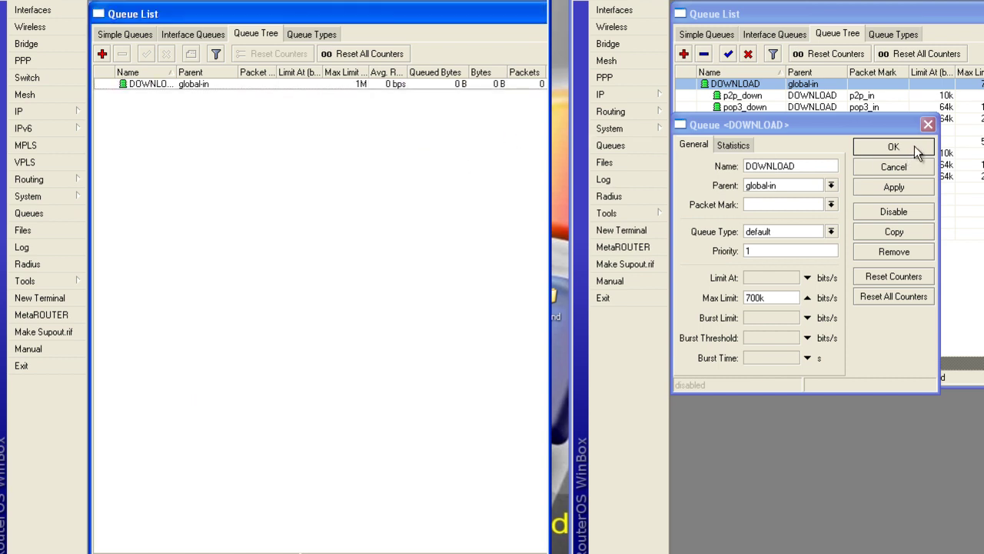
click(927, 125)
- Open the reference p2p_down queue and start a new queue on the other router with the copied name p2p_down
click(736, 98)
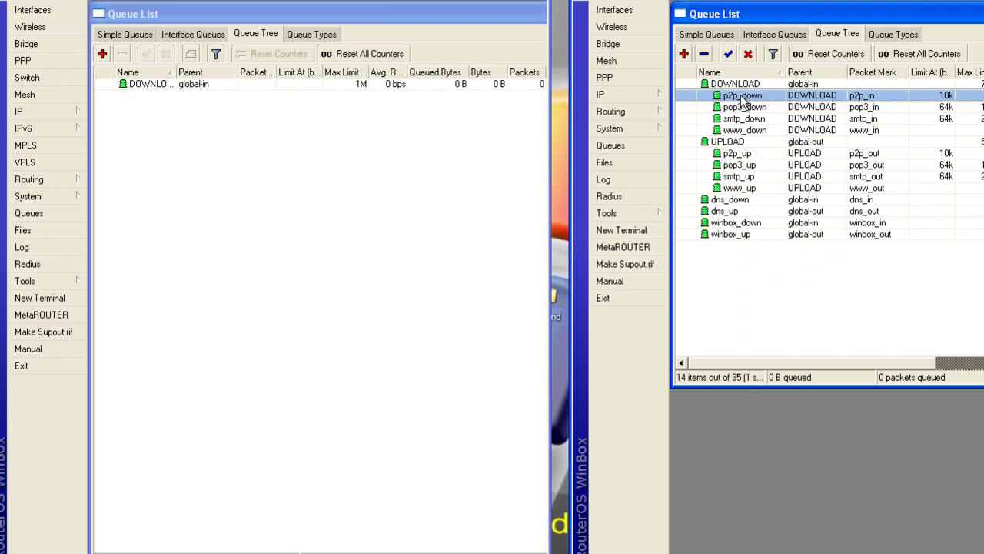
double_click(750, 100)
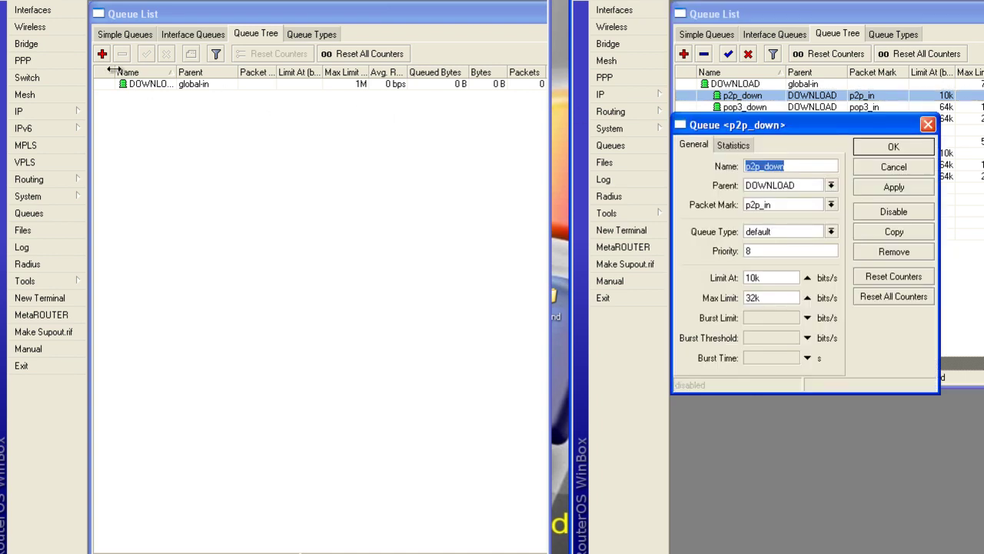
click(102, 54)
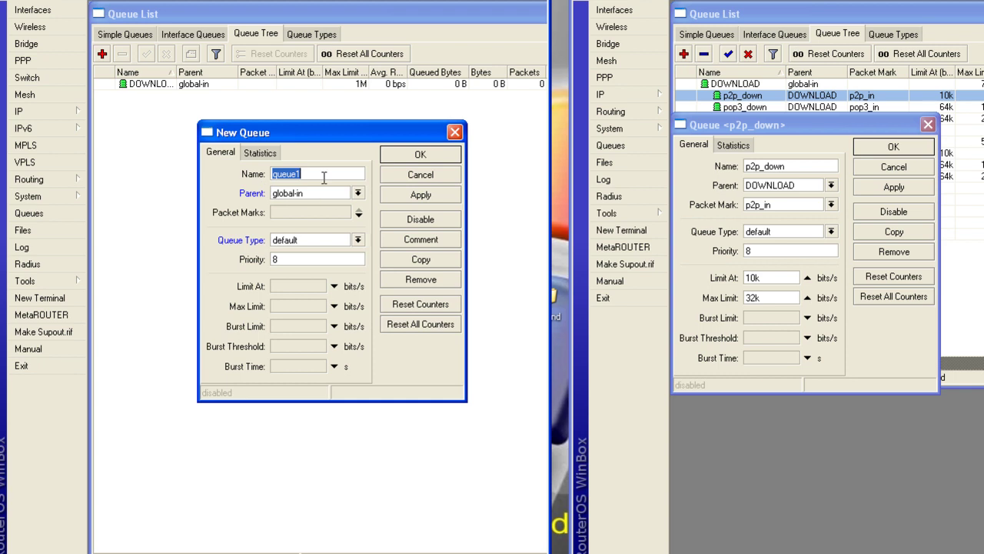
click(708, 167)
key(ctrl+c)
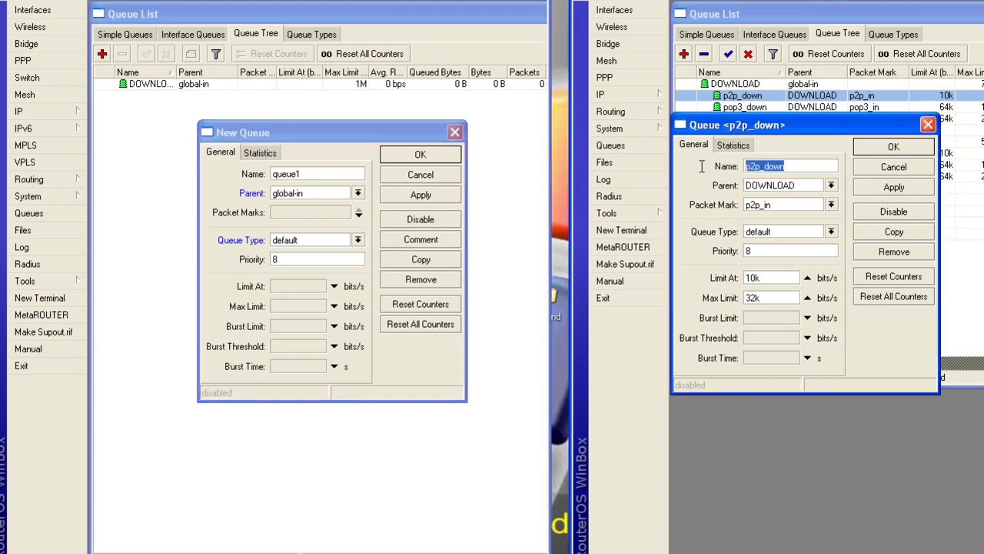
click(313, 174)
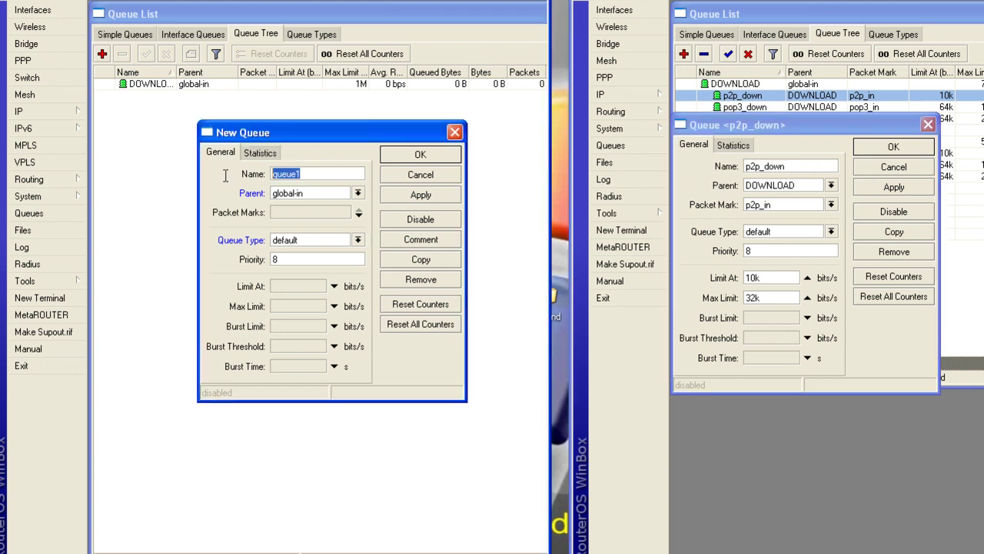
key(ctrl+v)
- Assign the new p2p_down queue the parent DOWNLOAD and the packet mark p2p_in
click(325, 196)
click(311, 212)
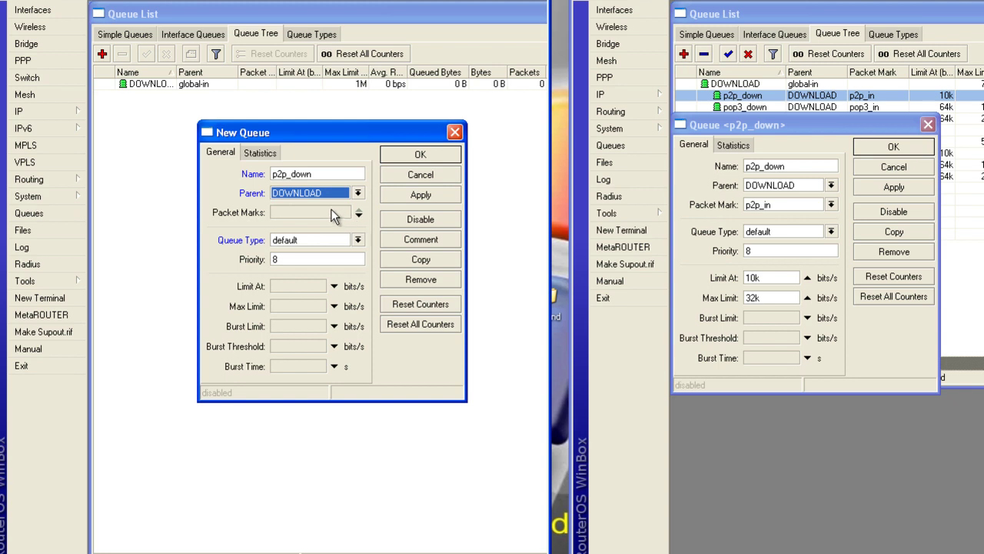
click(358, 215)
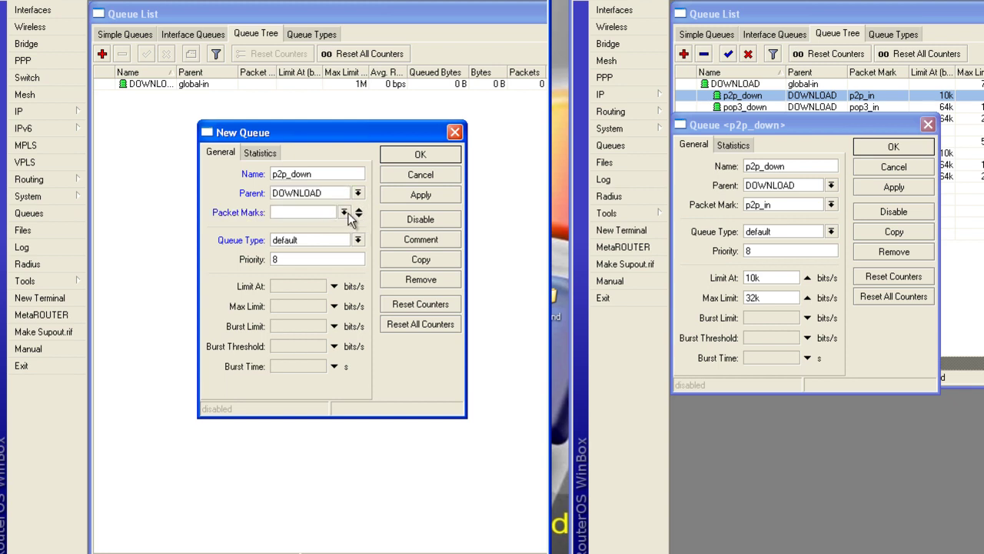
click(345, 212)
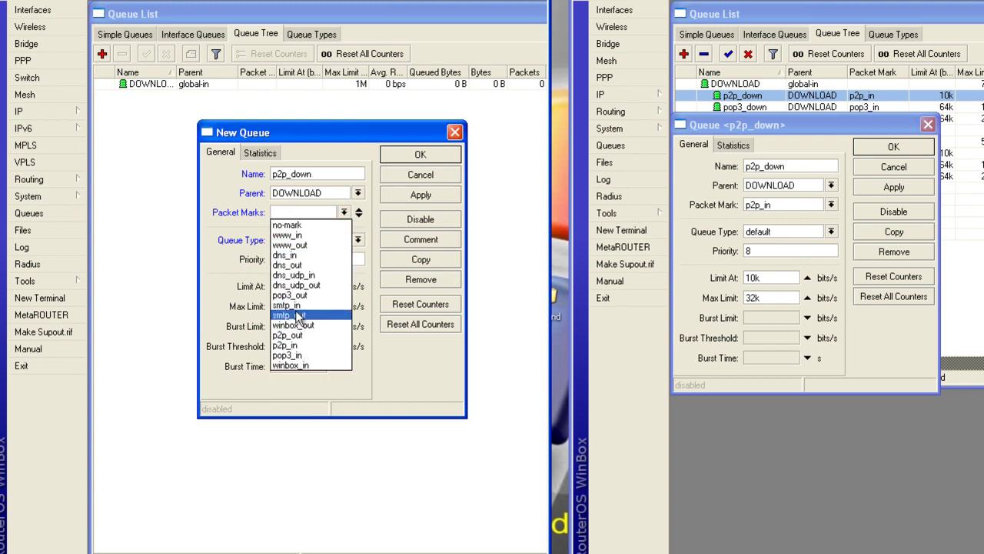
click(300, 346)
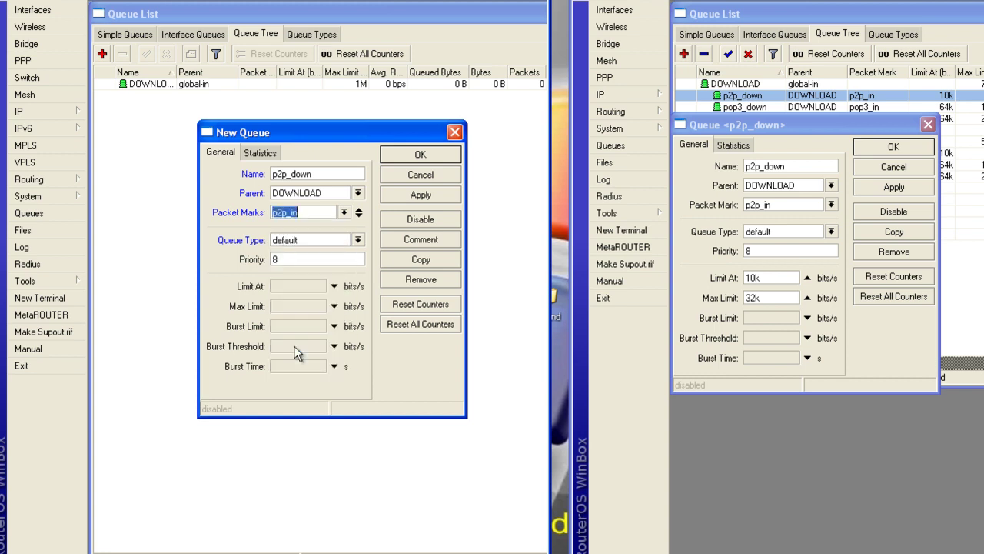
- Set the p2p_down queue's limit at to 10k and its max limit to 32k
click(297, 259)
click(287, 287)
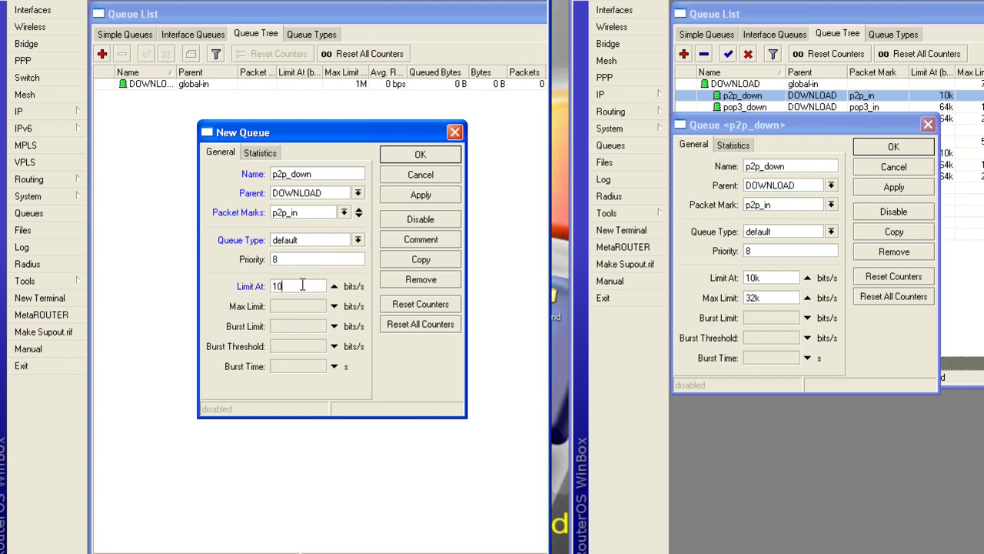
text(10K)
key(BackSpace)
click(289, 305)
text(32k)
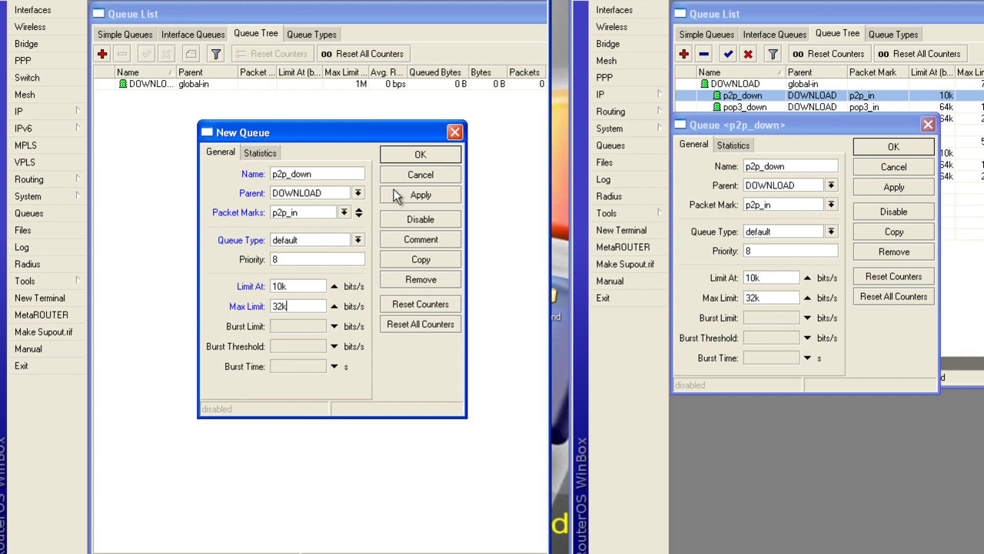
- Enter priority 8 for the p2p_down queue, save it, and close the reference p2p_down queue
double_click(275, 259)
key(BackSpace)
text(8)
click(421, 196)
click(421, 153)
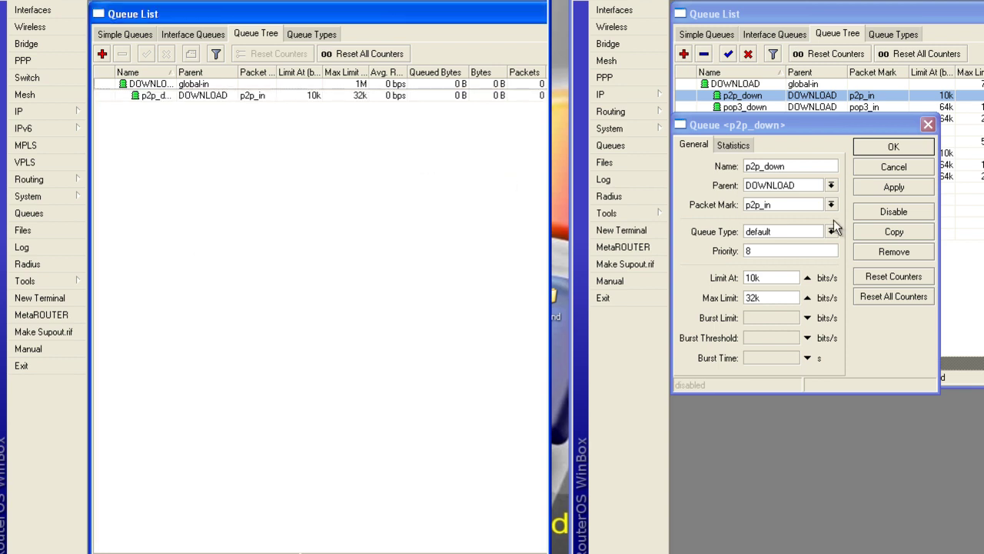
click(928, 124)
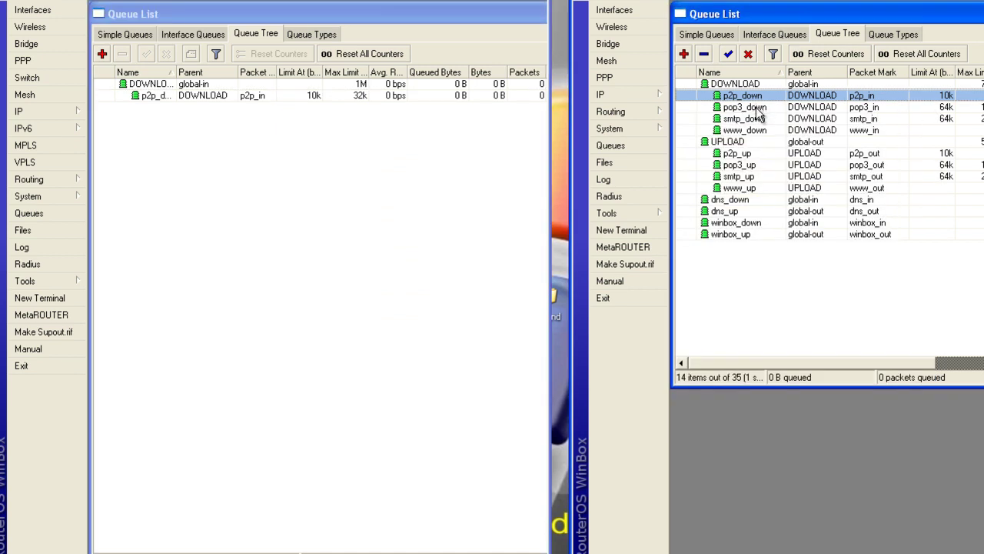
- Open the reference pop3_down queue and start a new queue on the other router with the copied name pop3_down
click(765, 109)
double_click(761, 108)
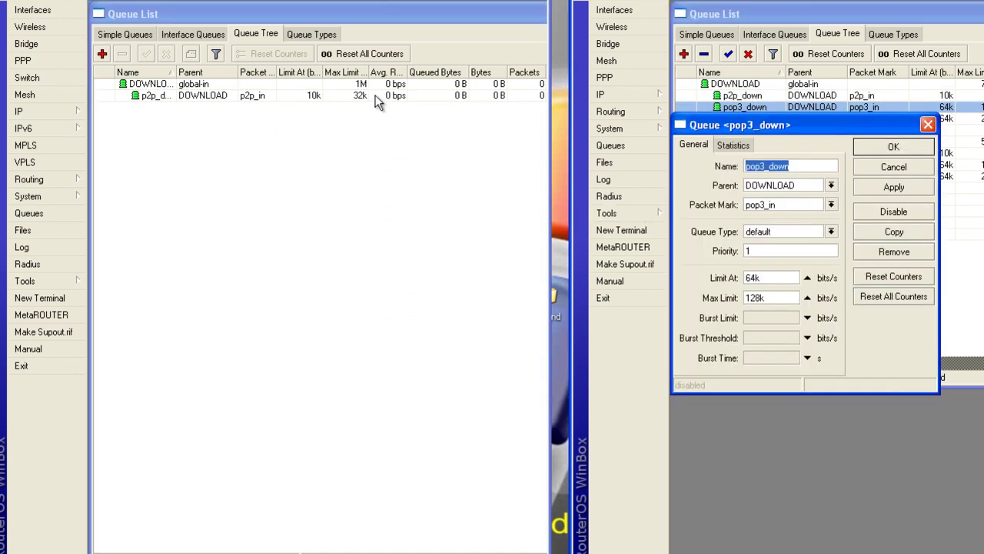
click(104, 55)
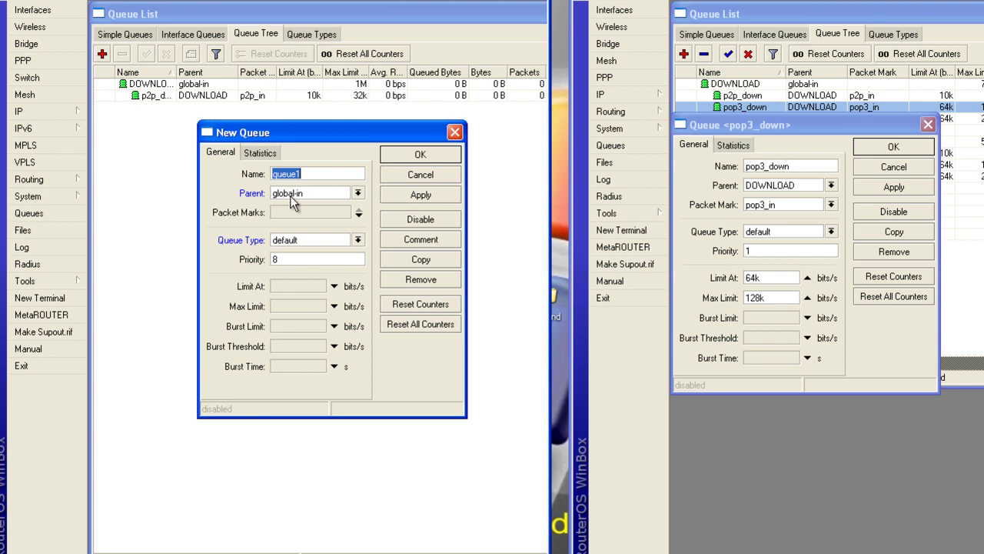
click(680, 163)
key(ctrl+c)
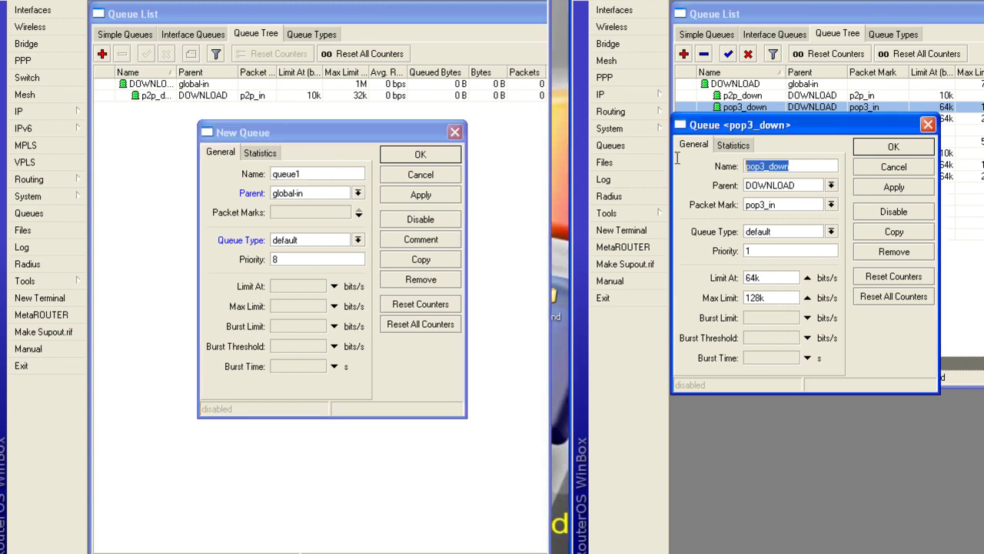
click(326, 174)
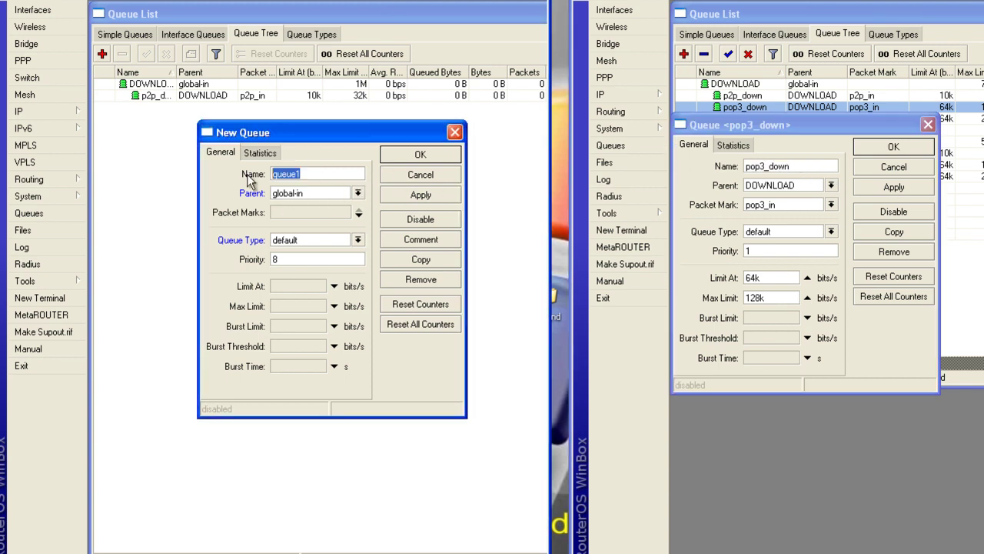
key(ctrl+v)
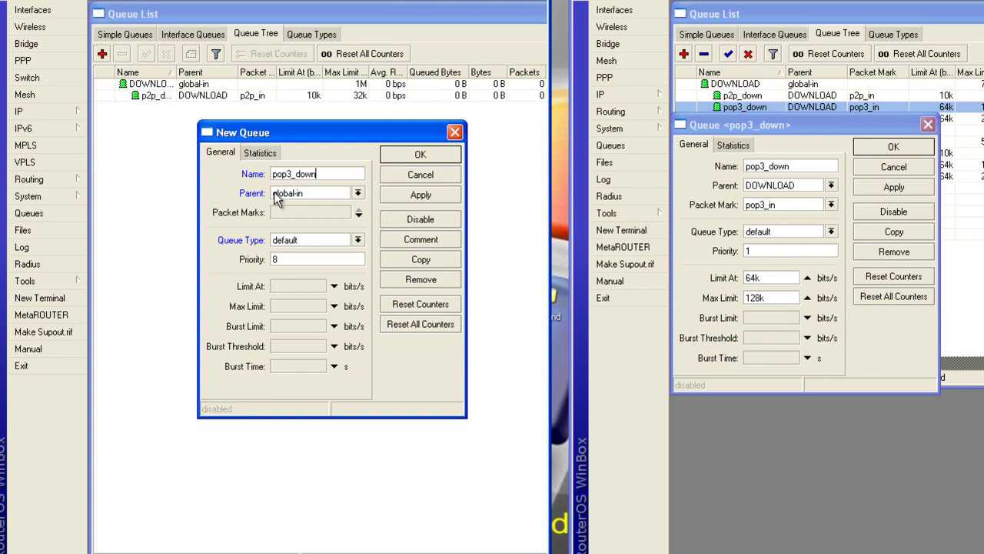
- Assign the new pop3_down queue the parent DOWNLOAD and the packet mark pop3_in
click(331, 193)
click(312, 206)
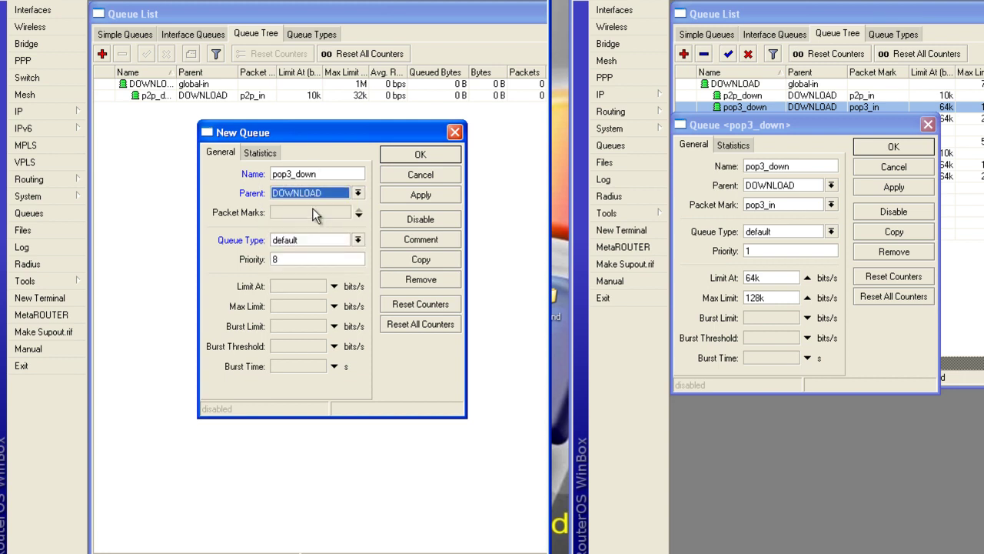
click(359, 215)
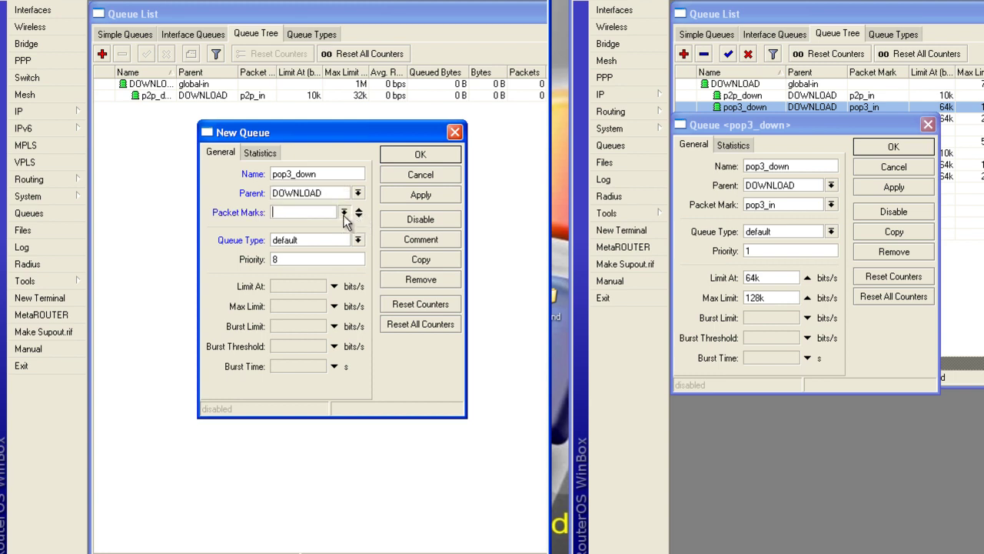
click(343, 212)
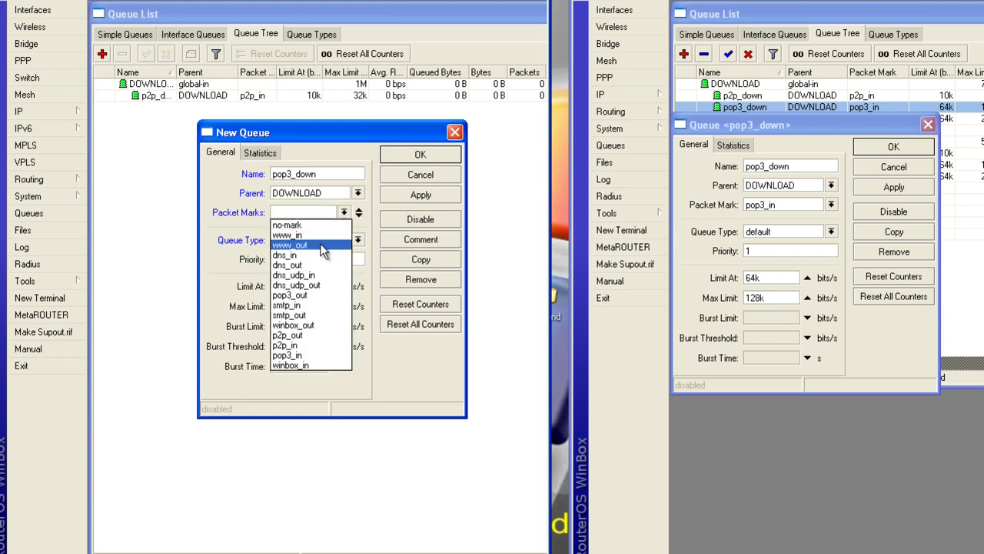
click(293, 355)
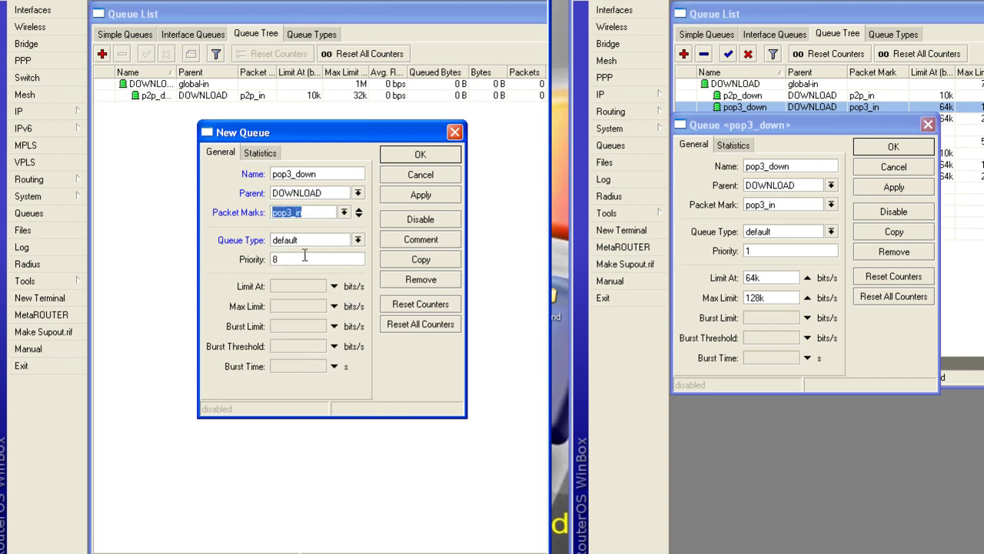
- Save the pop3_down queue with priority 1, limit at 64k and max limit 128k, and close its reference queue
double_click(279, 260)
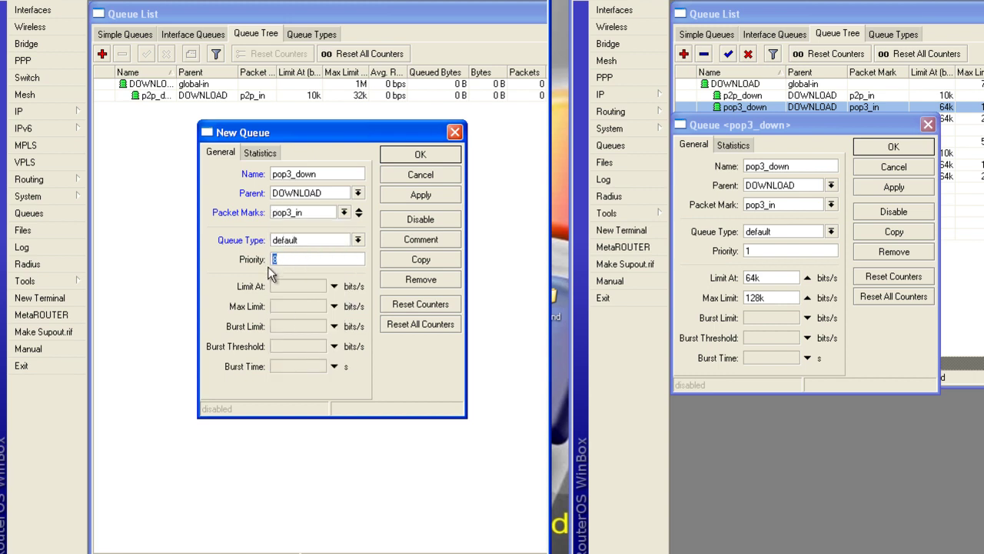
text(1)
click(285, 290)
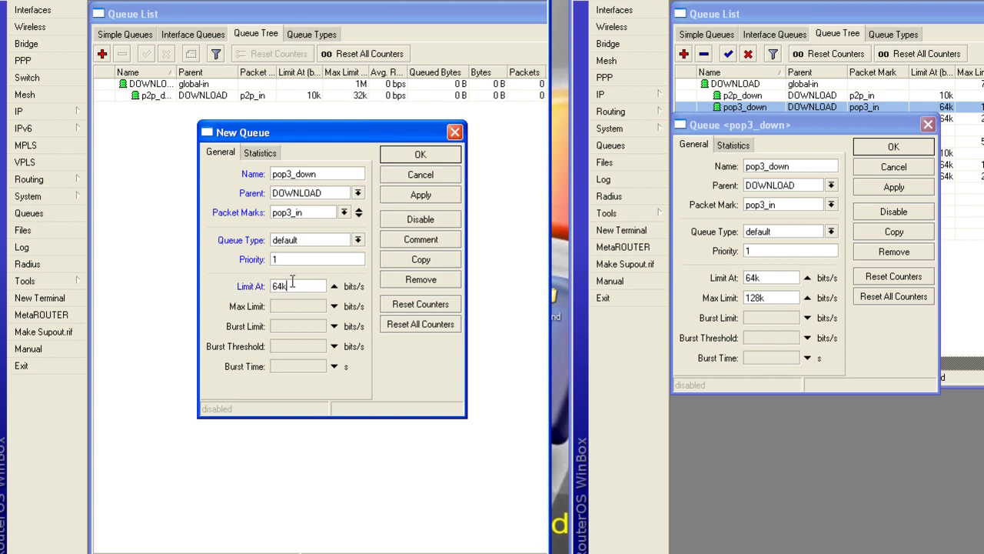
click(274, 306)
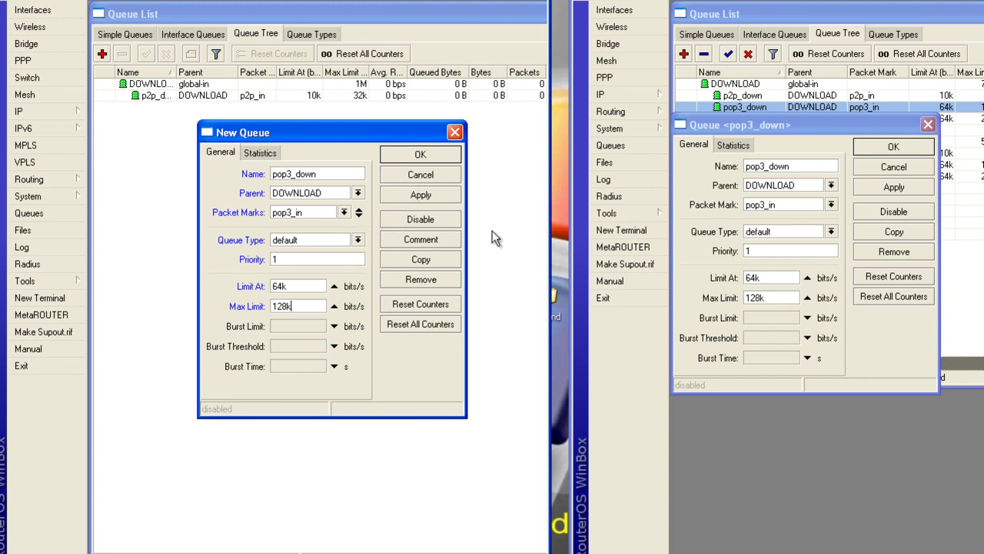
click(414, 197)
click(423, 157)
click(928, 125)
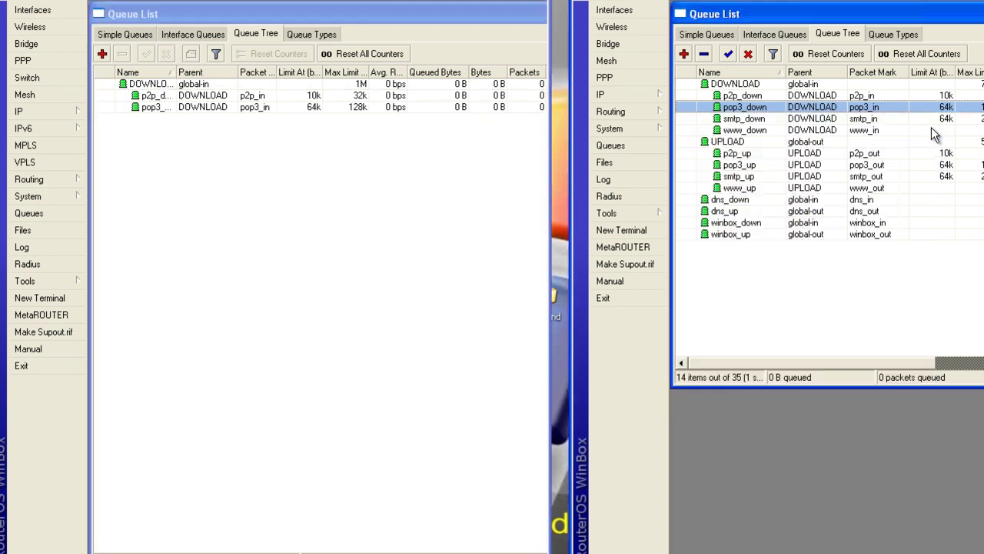
- Open the reference smtp_down queue and start a new queue on the other router with the copied name smtp_down
click(757, 119)
double_click(757, 121)
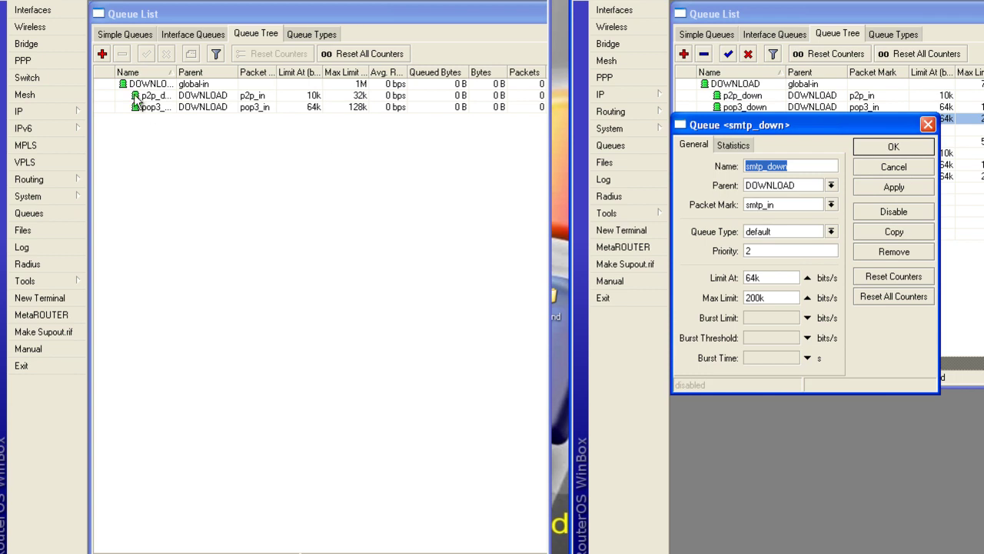
click(102, 54)
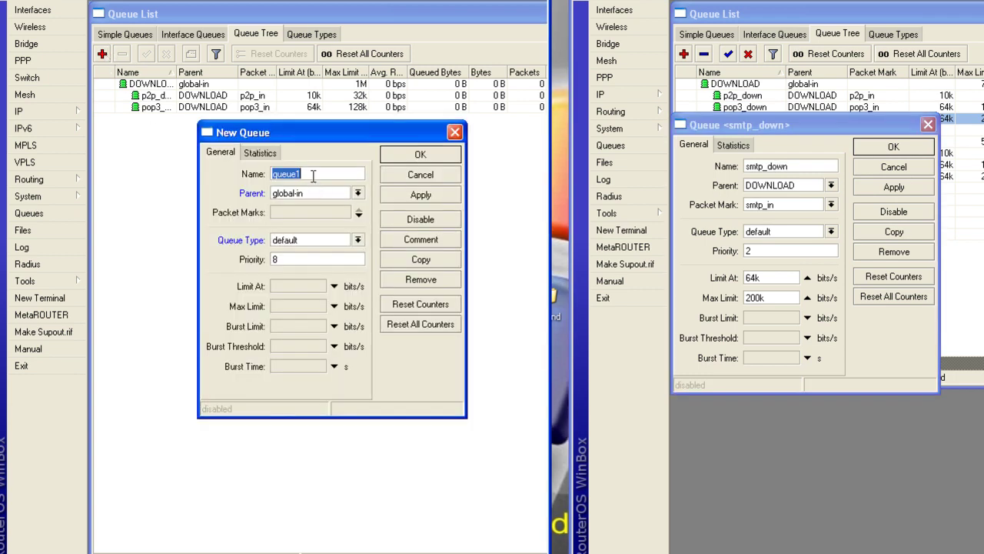
drag(801, 171, 687, 168)
key(ctrl+c)
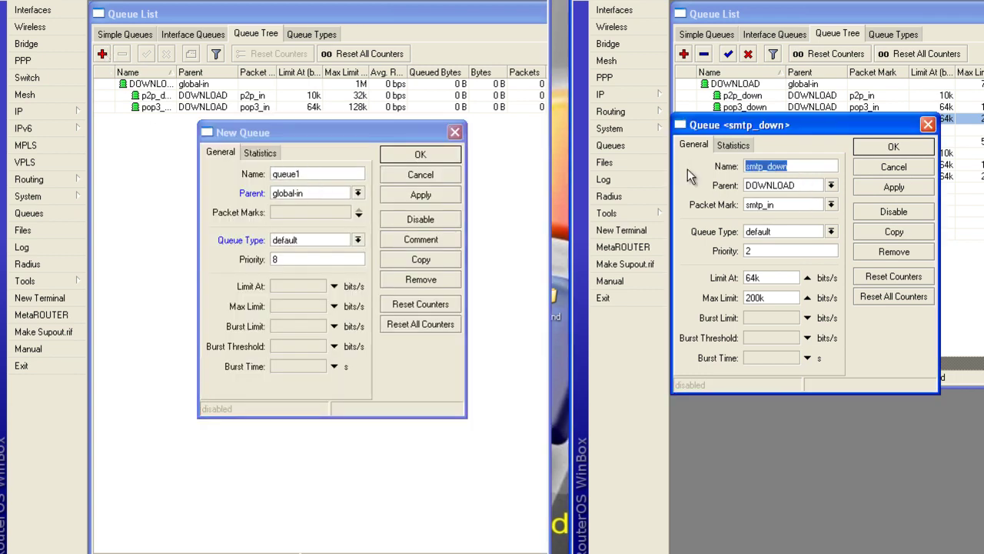
click(274, 171)
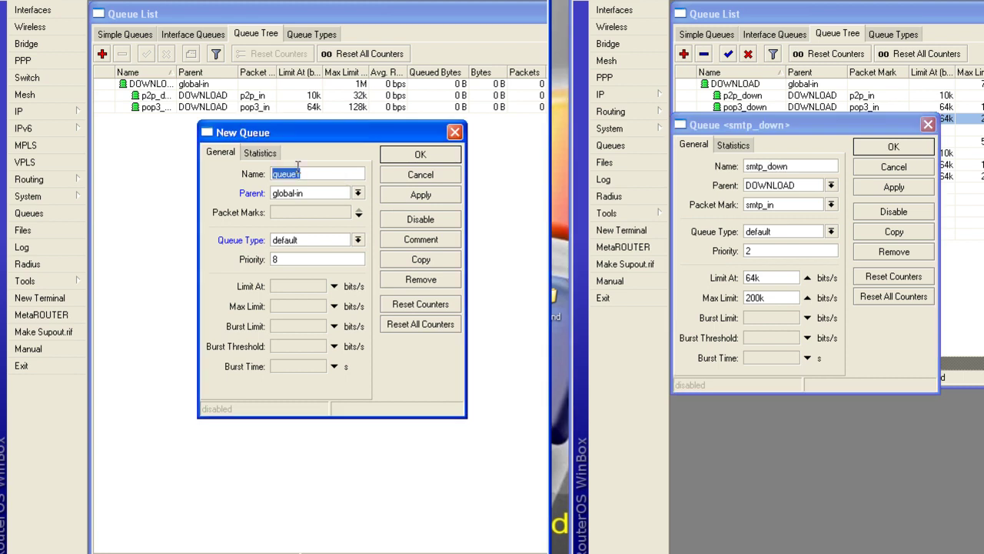
key(ctrl+v)
- Assign the new smtp_down queue the parent DOWNLOAD and the packet mark smtp_in
click(319, 196)
click(313, 201)
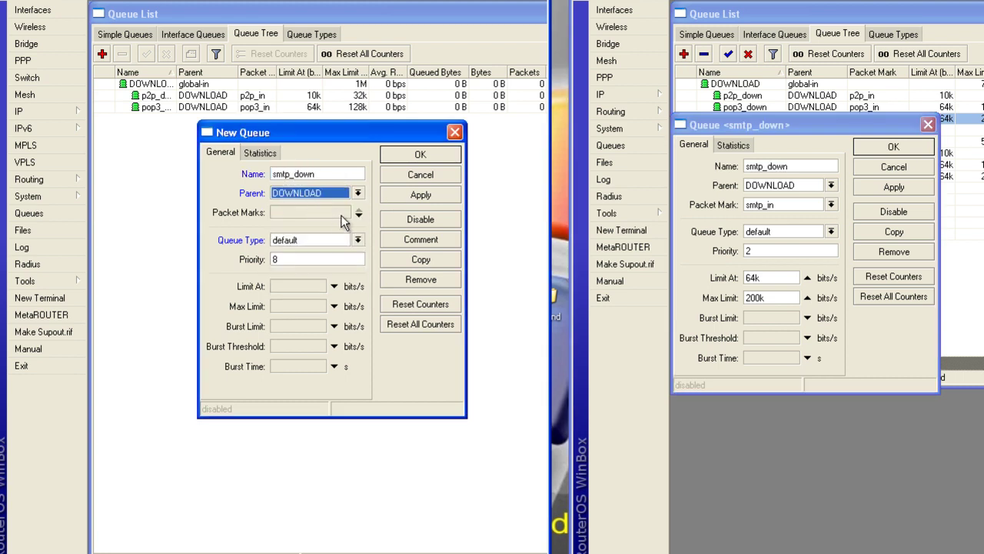
click(342, 214)
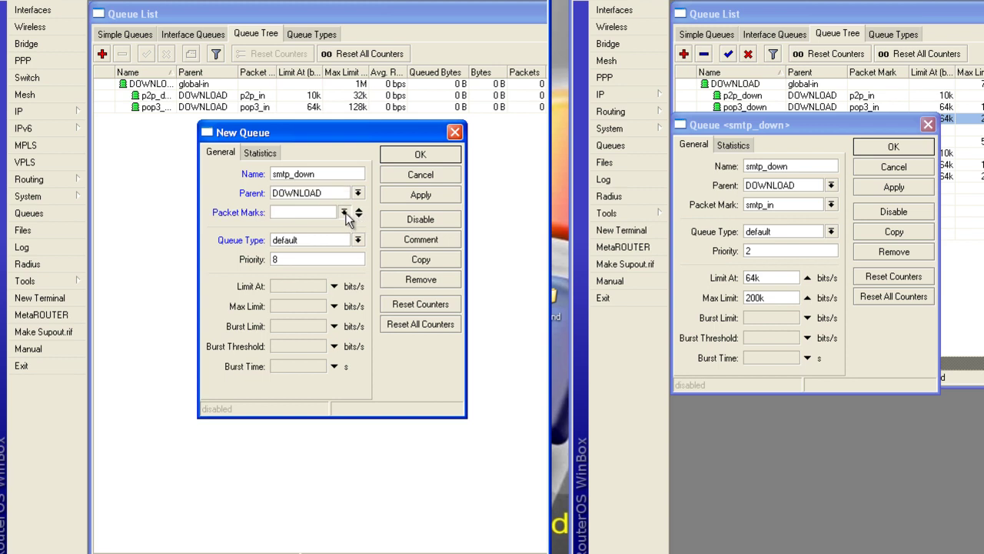
click(344, 213)
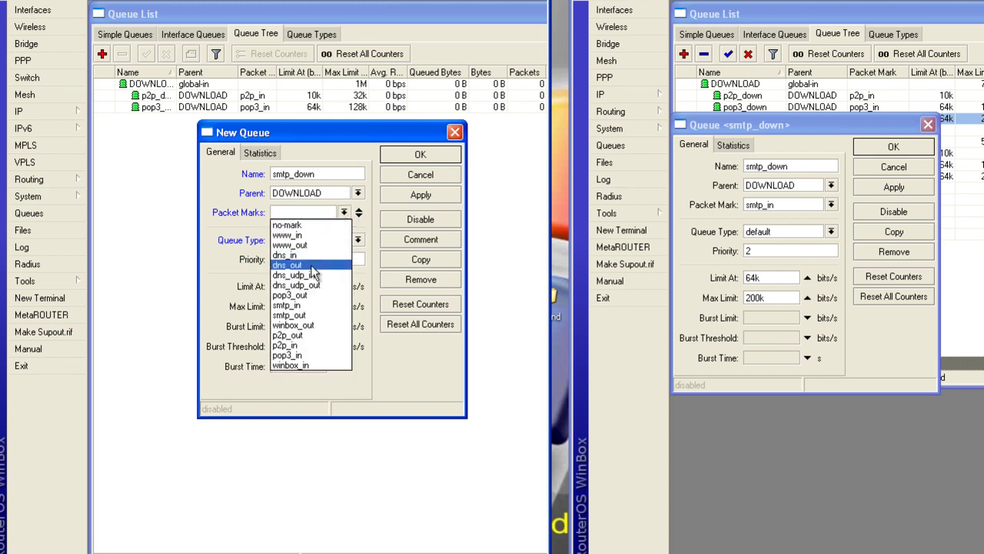
click(305, 307)
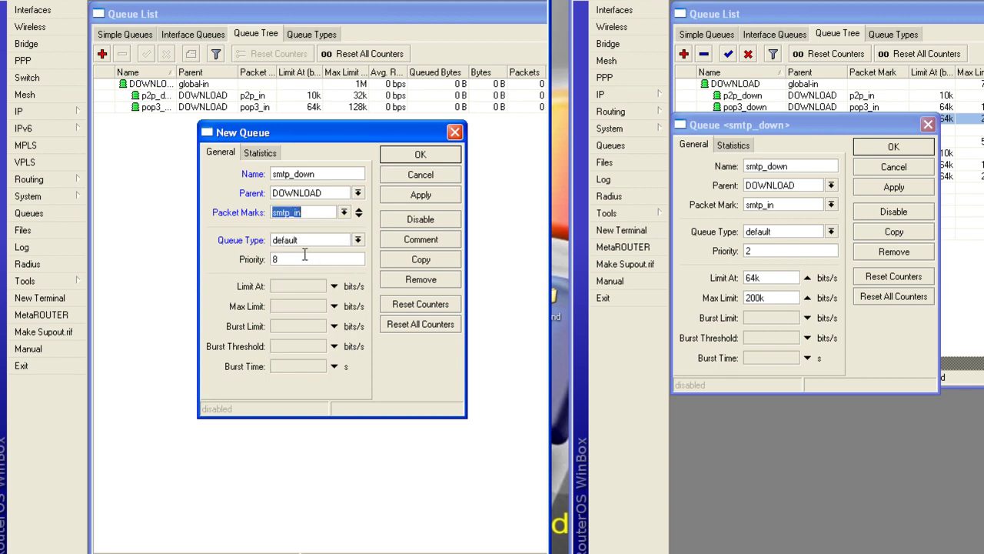
- Save the smtp_down queue with priority 2, limit at 64k and max limit 200k, and close its reference queue
drag(287, 266, 263, 266)
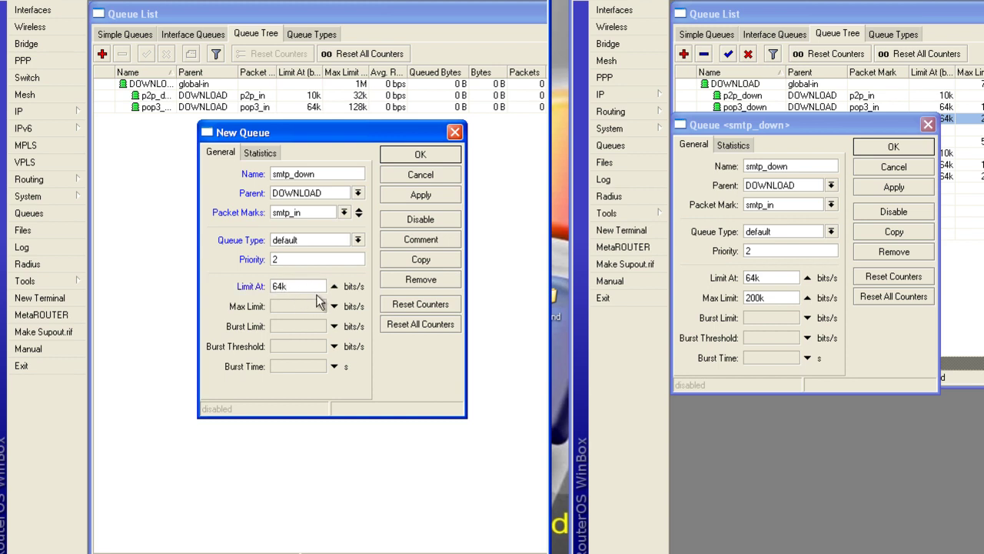
key(Tab)
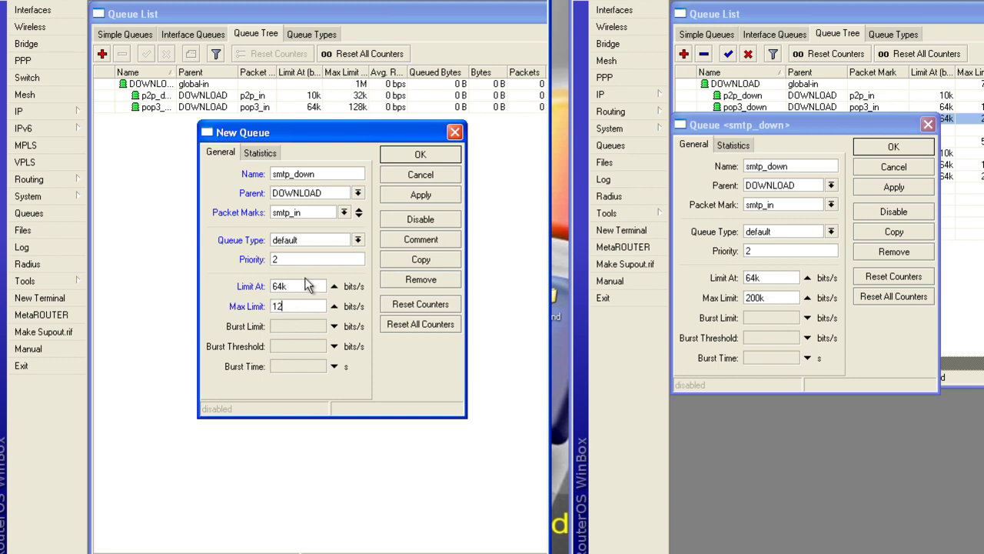
key(BackSpace)
key(BackSpace)
click(419, 195)
click(424, 159)
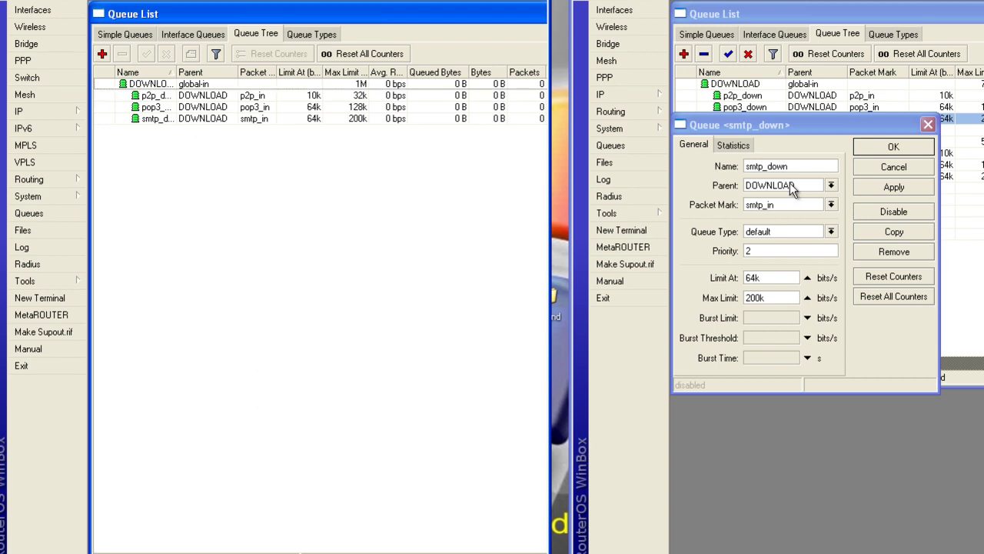
click(928, 124)
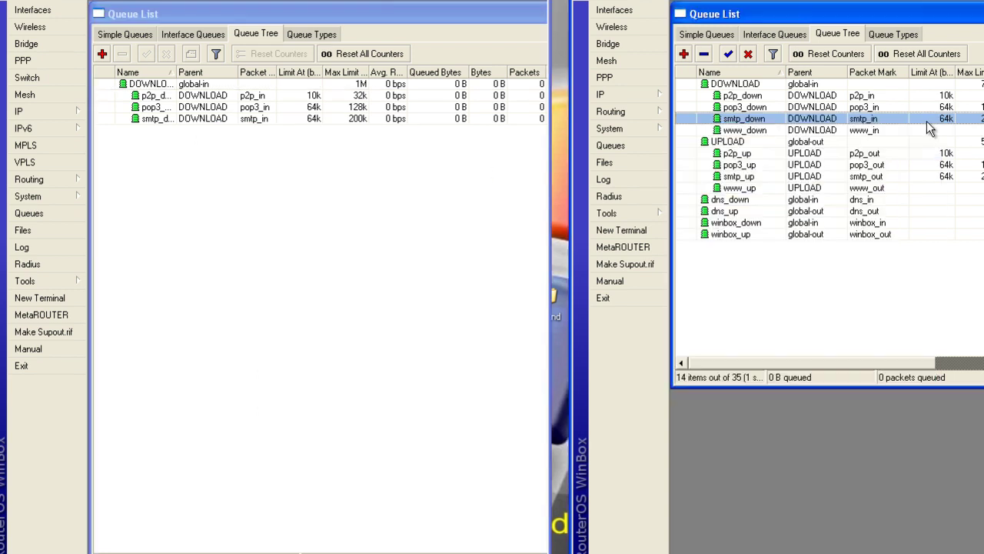
- Open the reference www_down queue and start a new queue on the other router with the copied name www_down
double_click(757, 130)
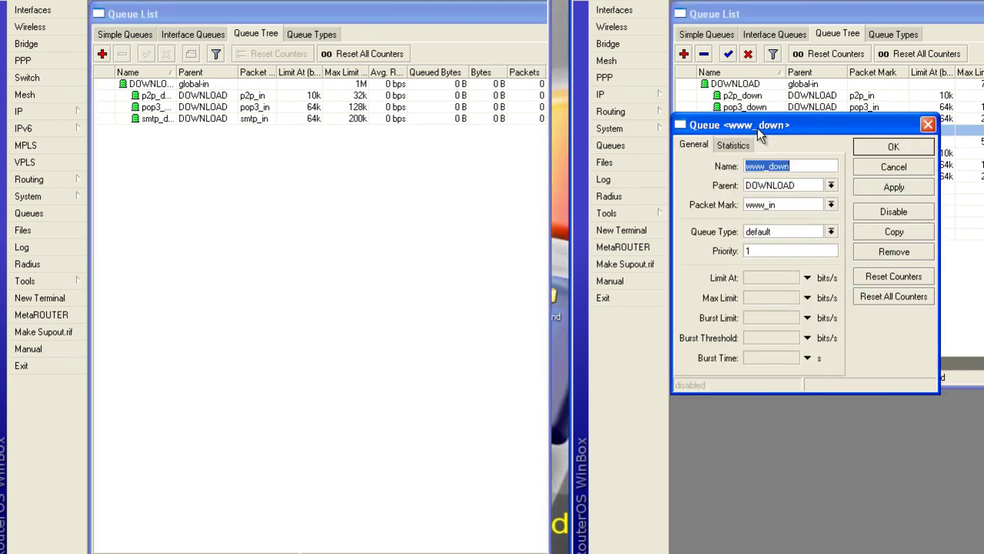
click(102, 54)
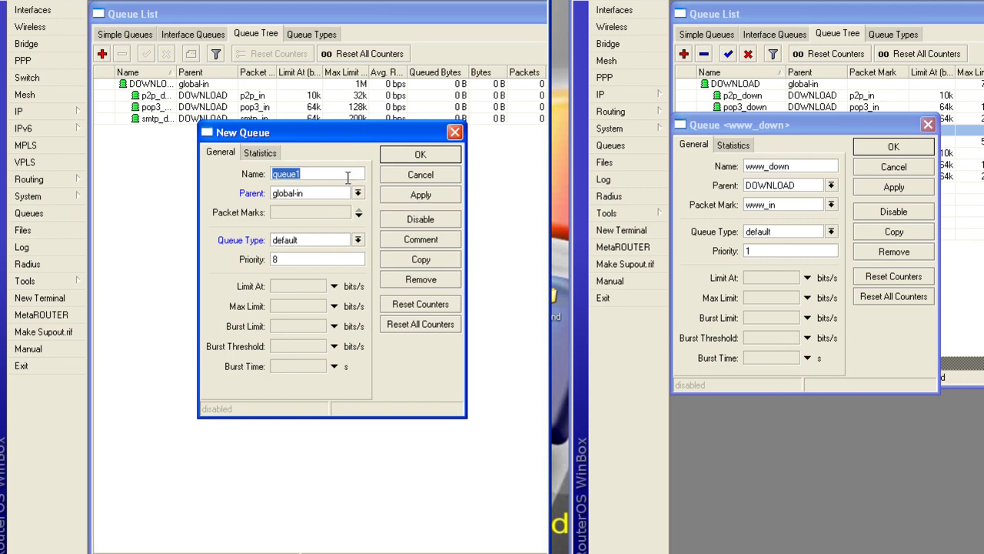
click(713, 169)
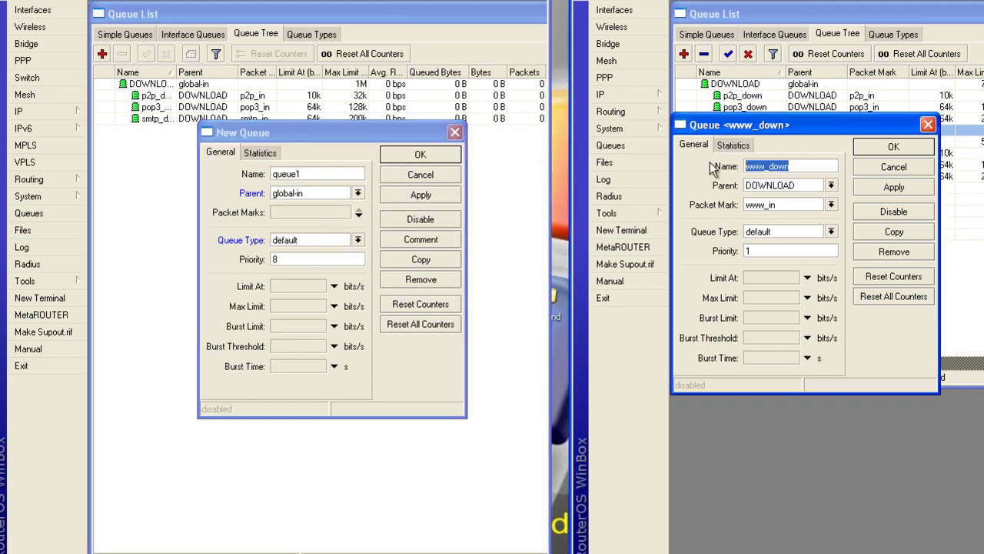
key(ctrl+c)
double_click(315, 175)
key(ctrl+v)
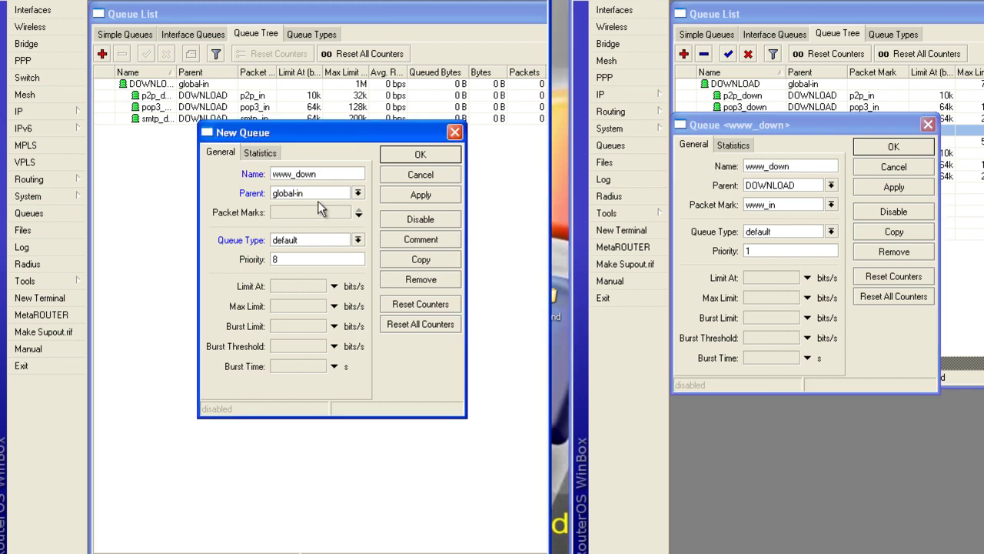
- Assign the new www_down queue the parent DOWNLOAD and the packet mark www_in
click(319, 196)
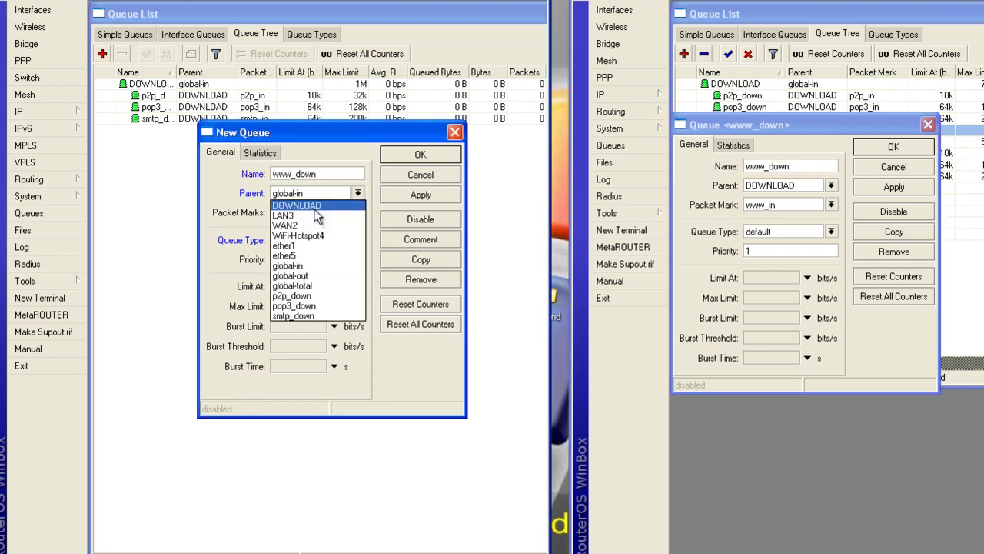
click(314, 208)
click(359, 214)
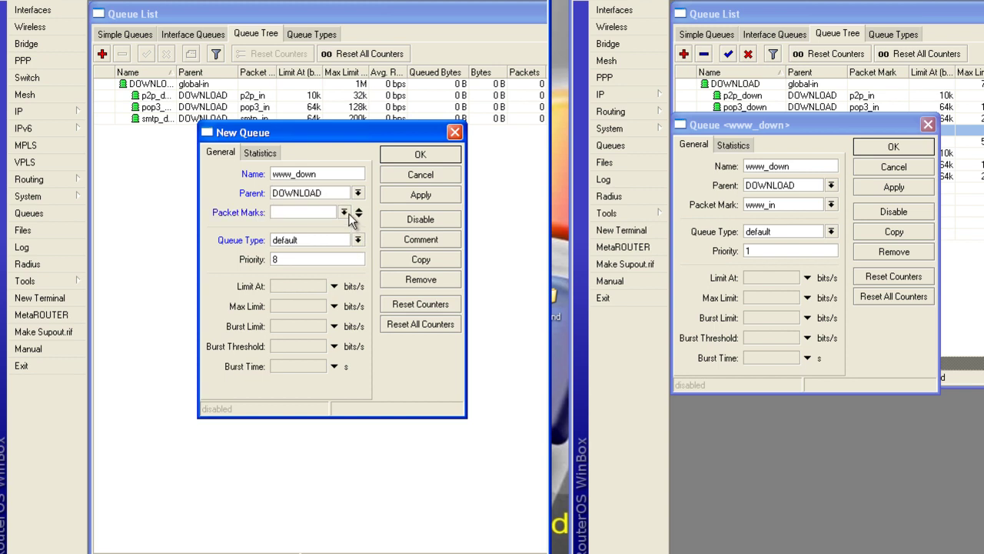
click(343, 213)
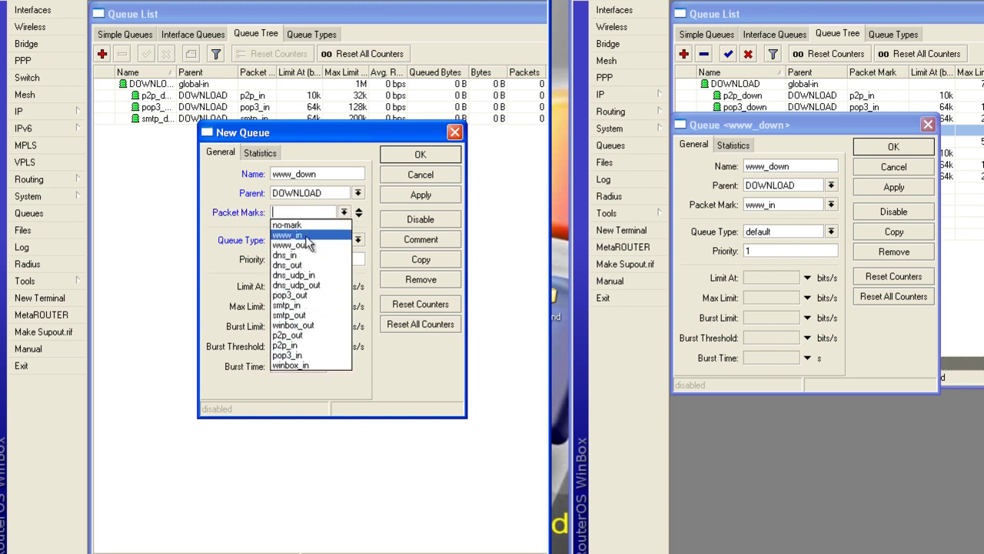
click(308, 235)
- Save the www_down queue with priority 1 and close its reference queue
click(294, 262)
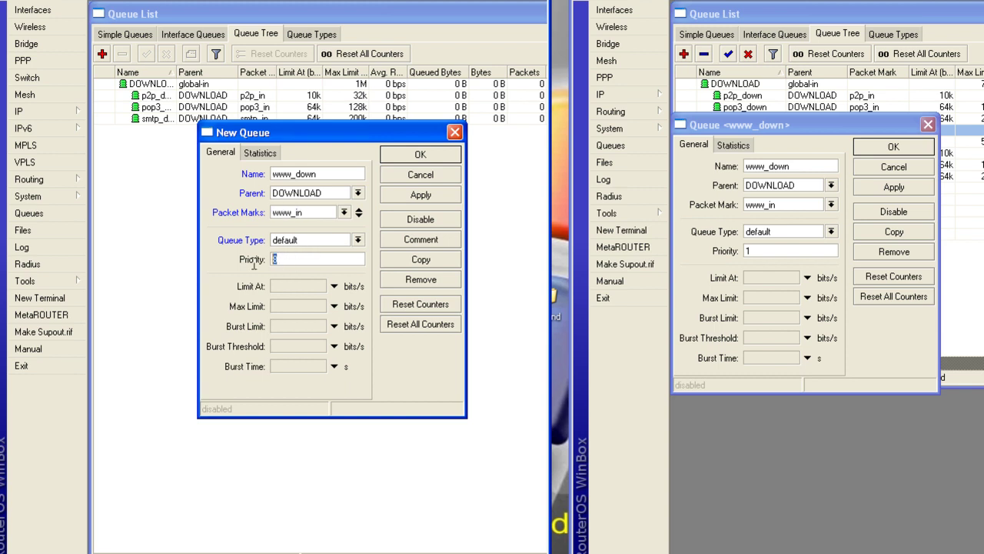
text(1)
click(432, 193)
click(422, 157)
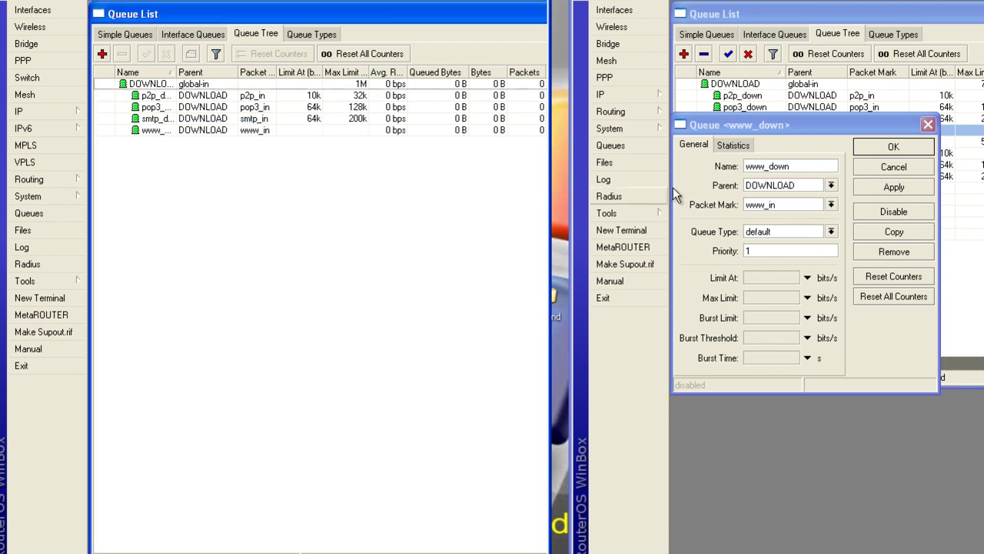
click(928, 125)
- Open the reference UPLOAD queue and start a new queue on the other router named UPLOAD with parent global-out
double_click(756, 141)
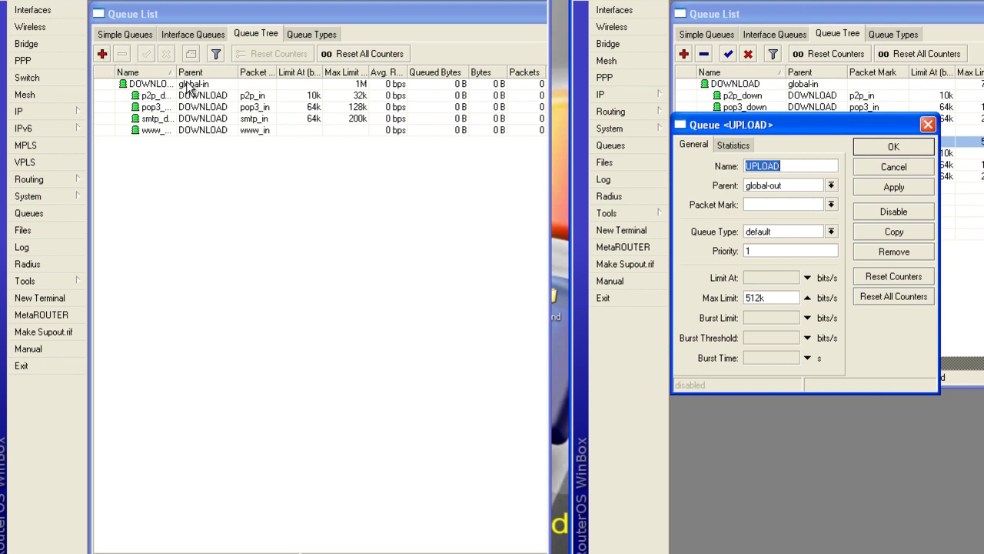
click(102, 54)
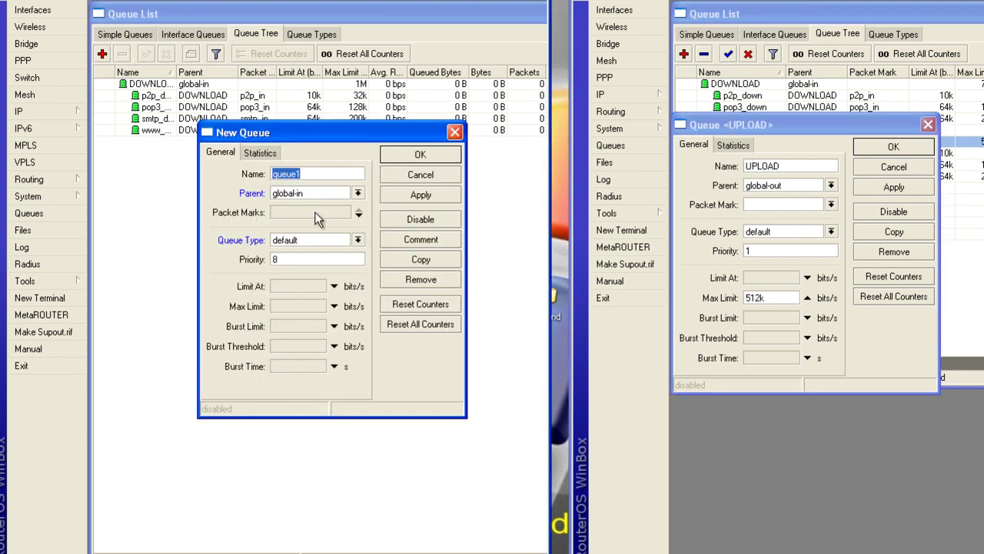
text(u)
click(325, 193)
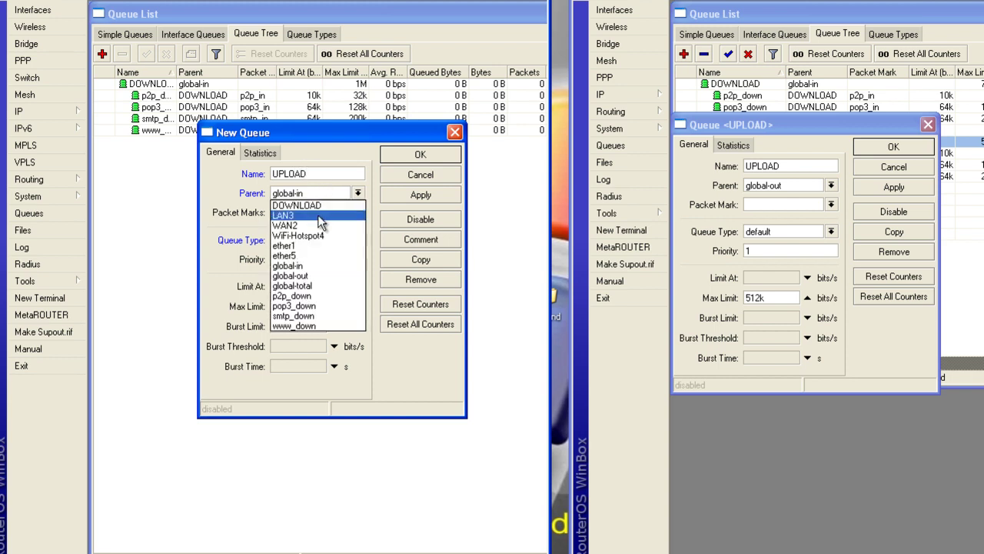
click(304, 275)
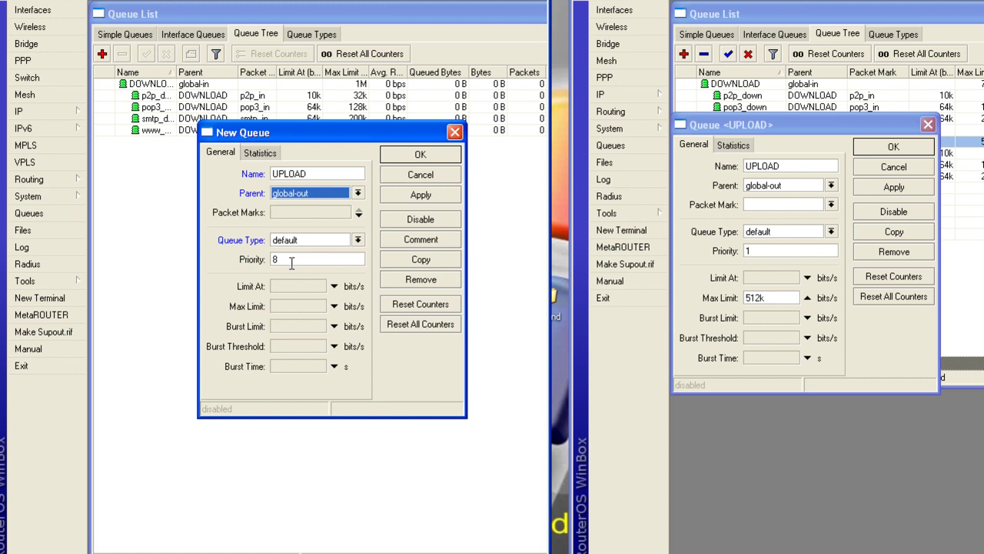
- Save the UPLOAD queue with priority 1 and max limit 512k, and close its reference queue
click(275, 262)
text(1)
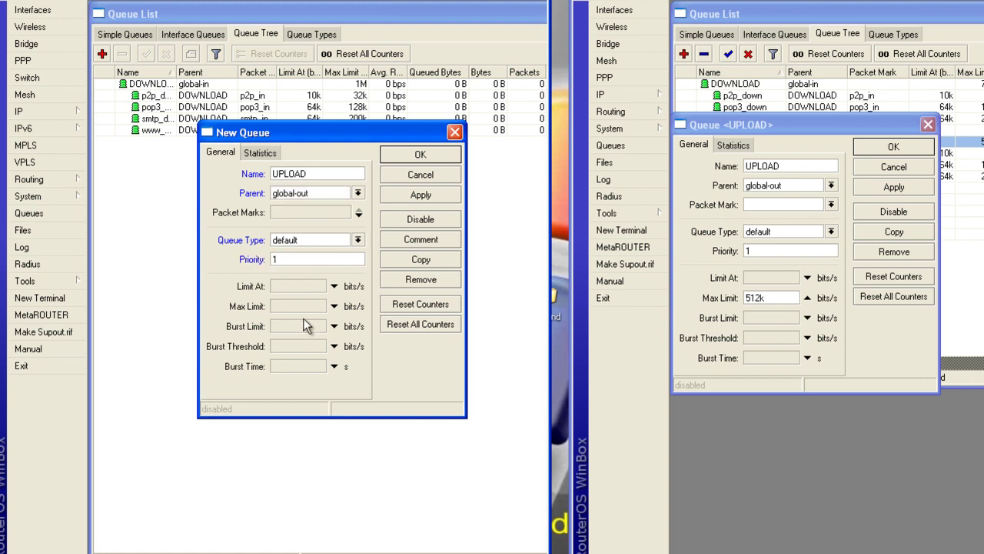
click(283, 309)
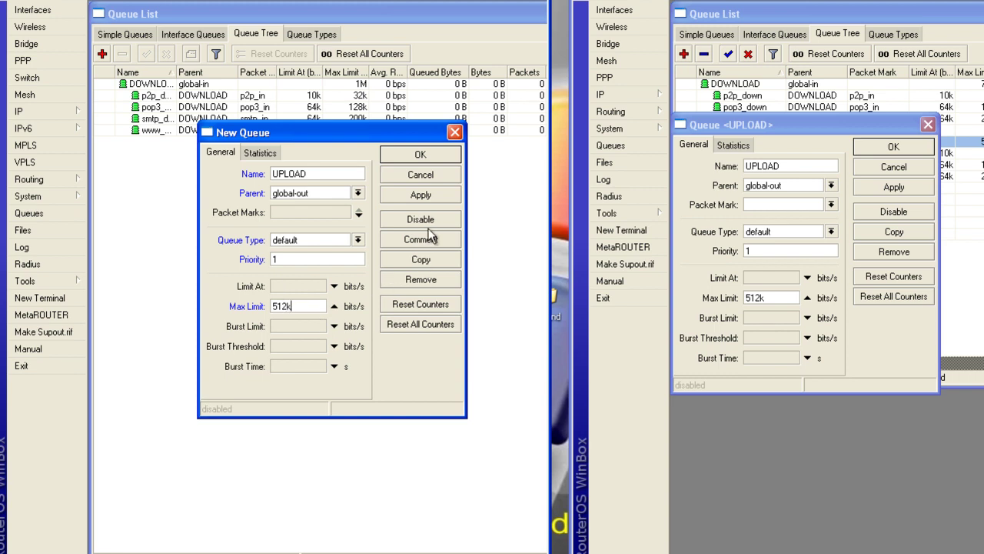
click(429, 196)
click(418, 158)
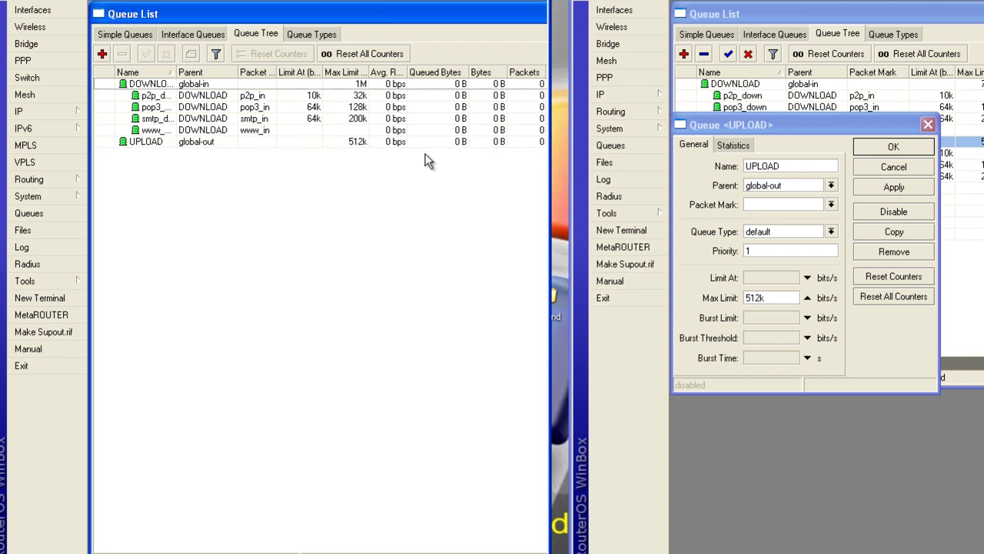
click(921, 146)
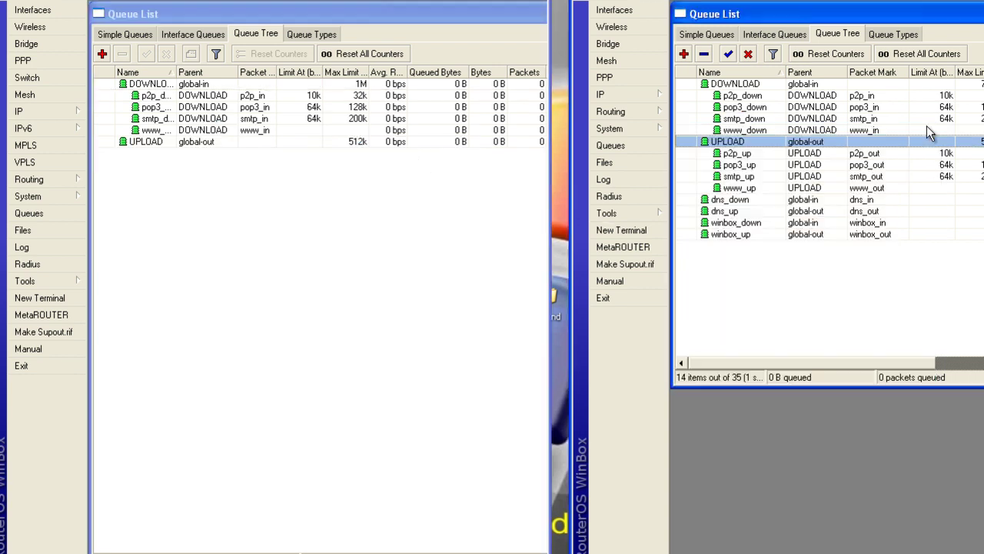
- Open the reference p2p_up queue and start a new queue on the other router with the copied name p2p_up
double_click(751, 156)
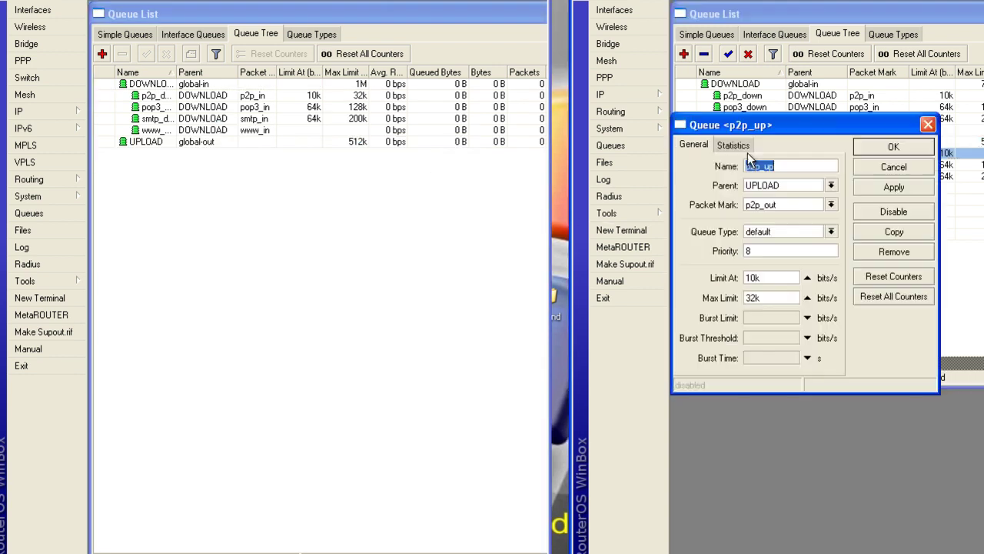
click(102, 53)
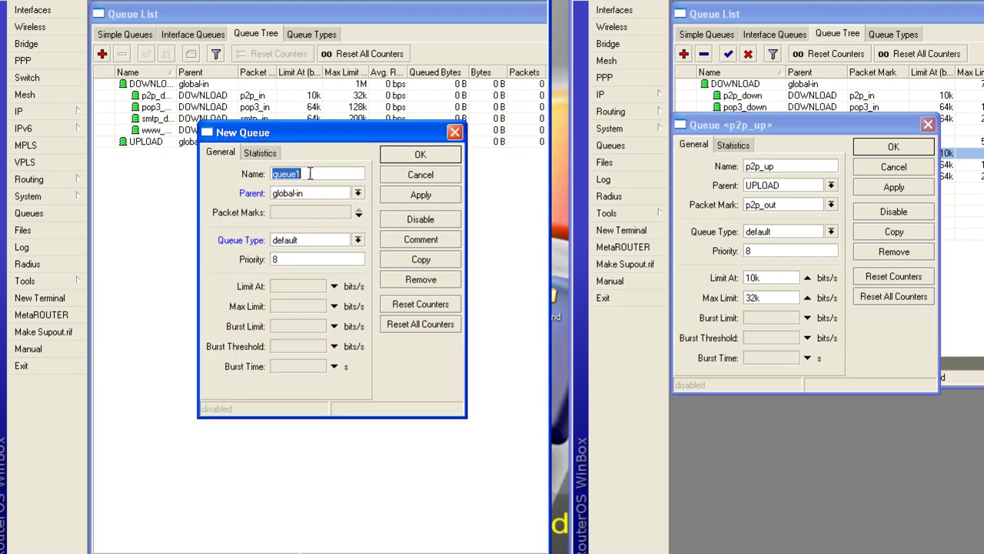
click(699, 163)
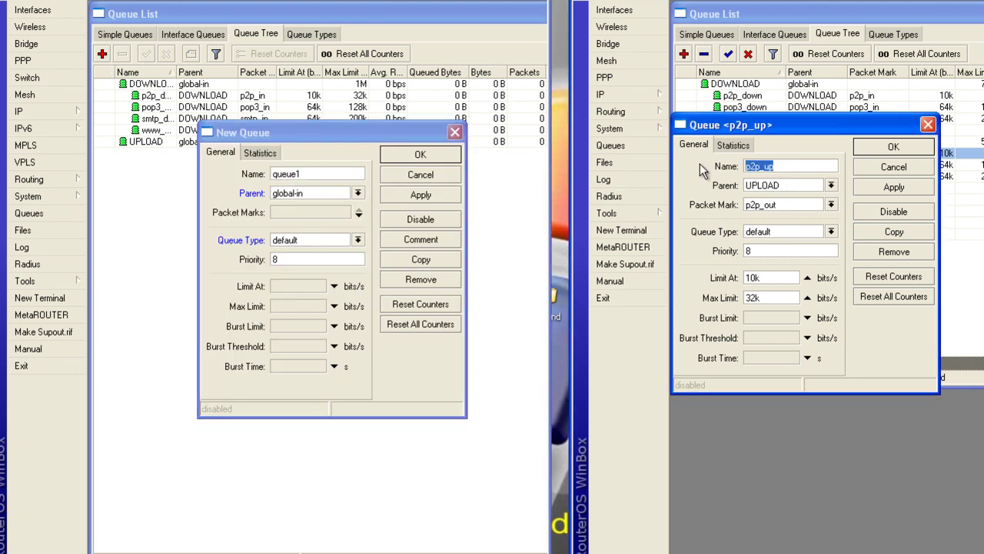
click(330, 174)
key(ctrl+v)
- Assign the new p2p_up queue the parent UPLOAD and the packet mark p2p_out
click(324, 193)
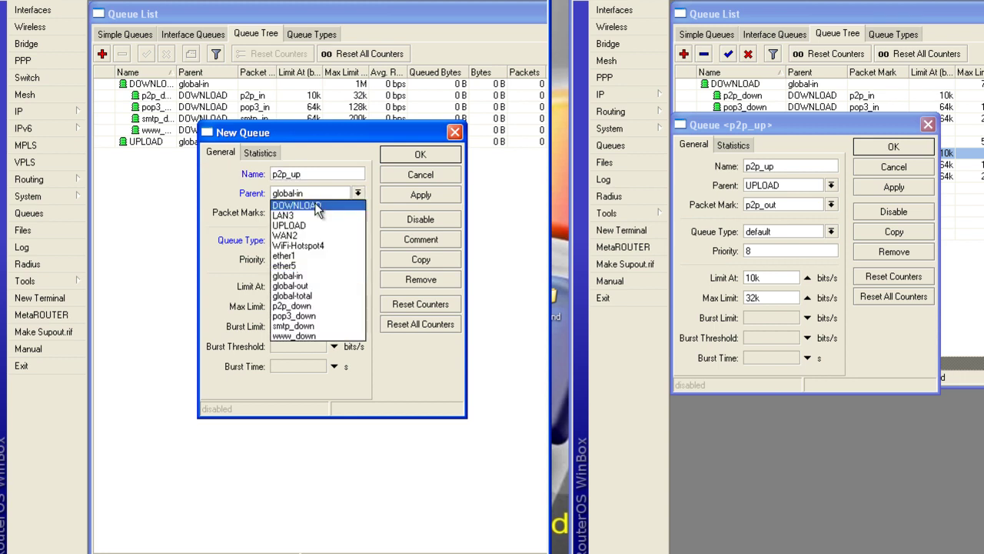
click(300, 222)
click(308, 212)
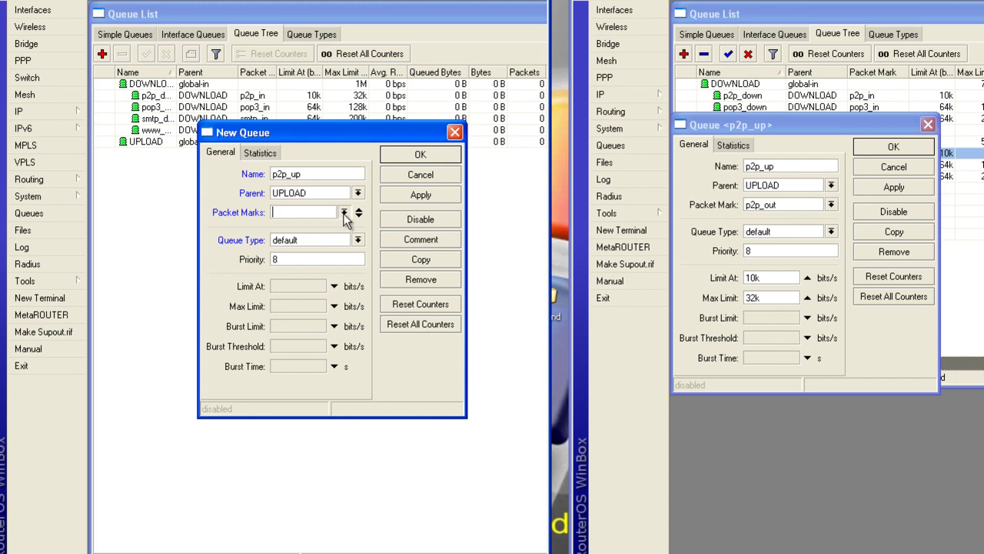
click(344, 212)
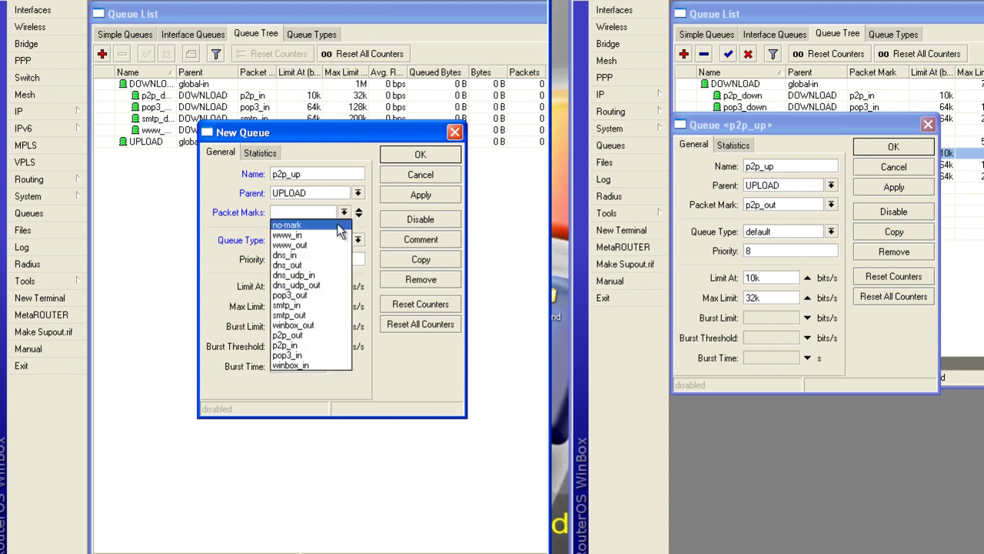
click(297, 336)
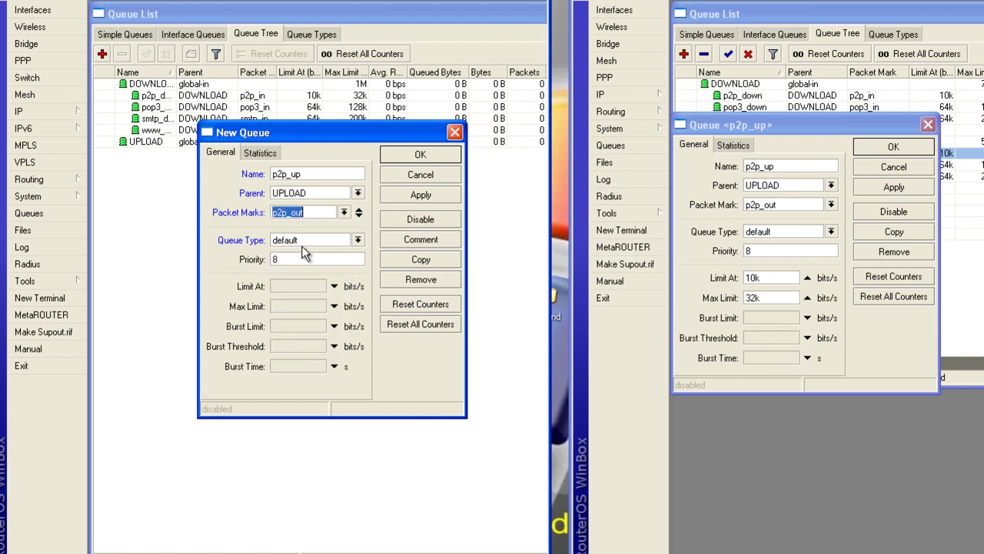
- Save the p2p_up queue with limit at 10k and max limit 32k, and close its reference queue
click(290, 286)
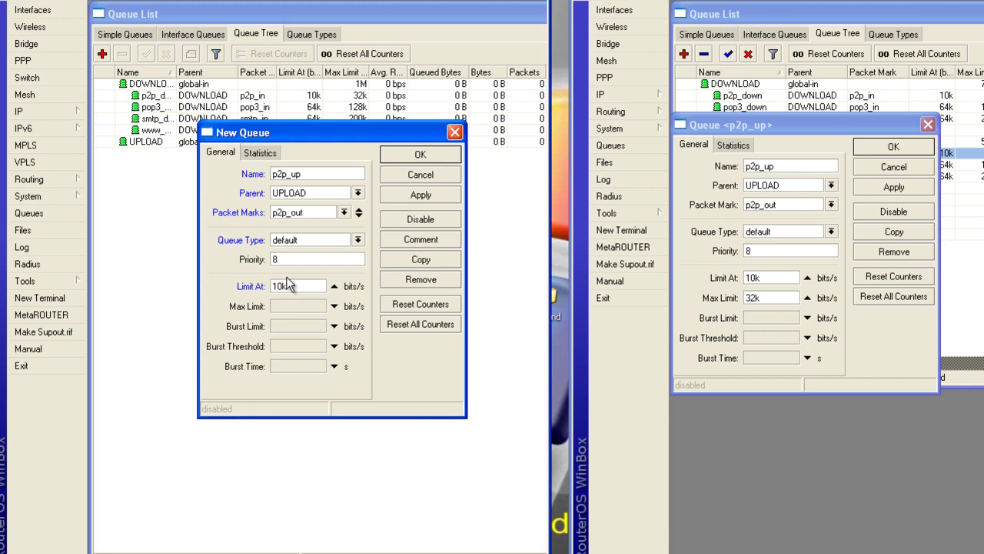
click(288, 306)
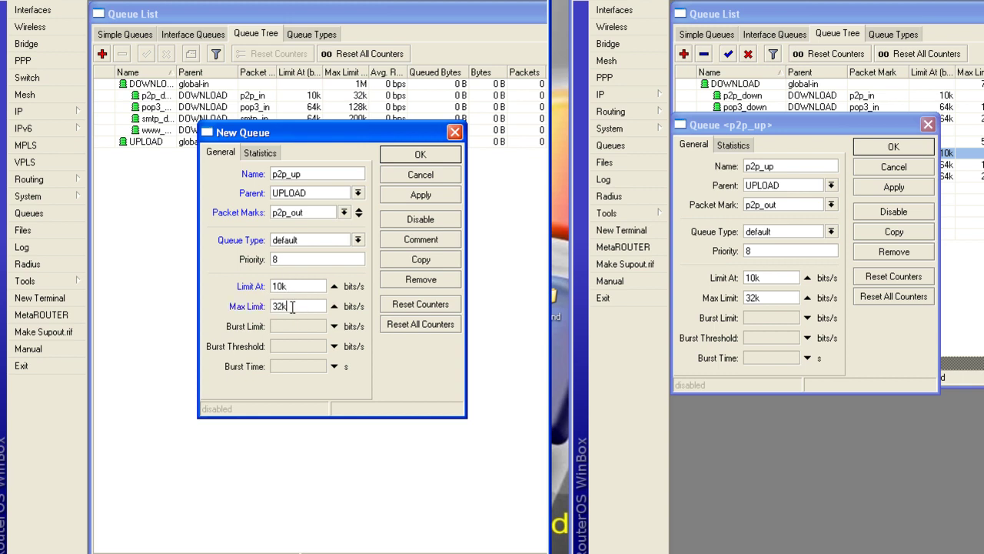
click(421, 196)
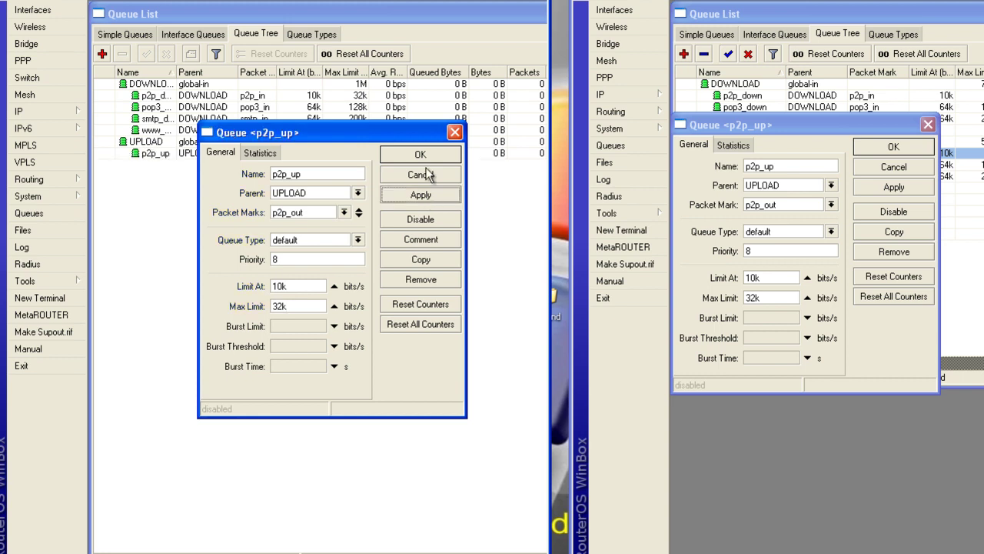
click(428, 159)
click(928, 125)
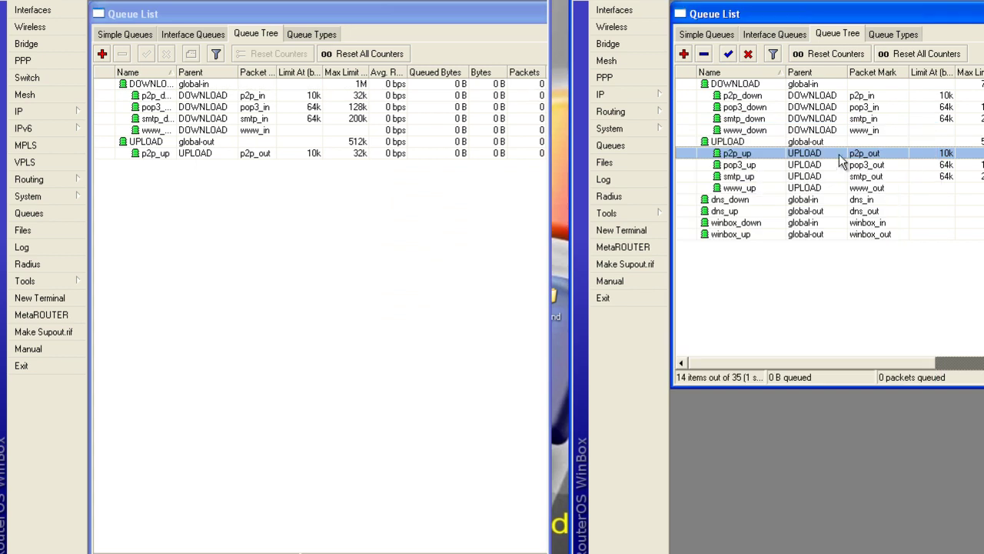
- Open the reference pop3_up queue and start a new queue on the other router with the copied name pop3_up
double_click(750, 164)
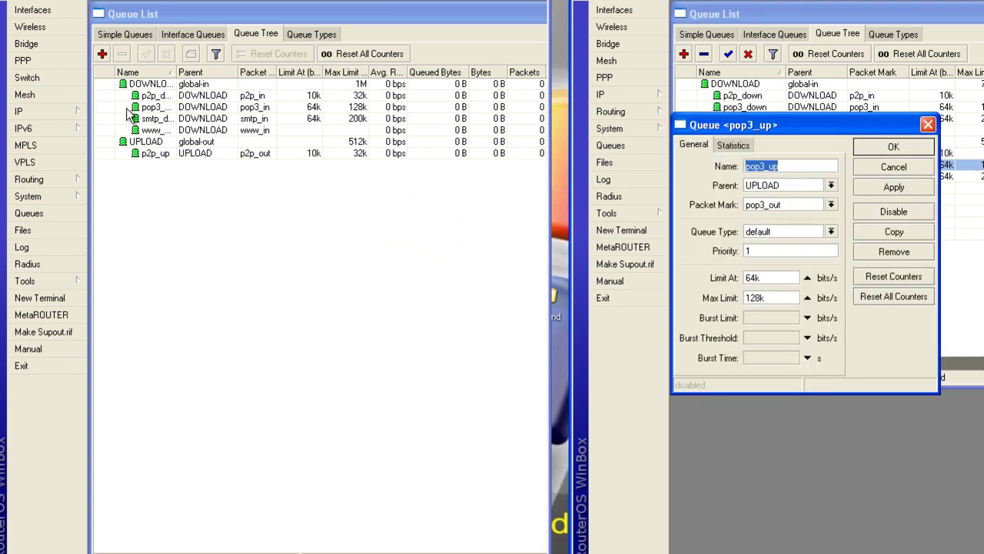
click(102, 54)
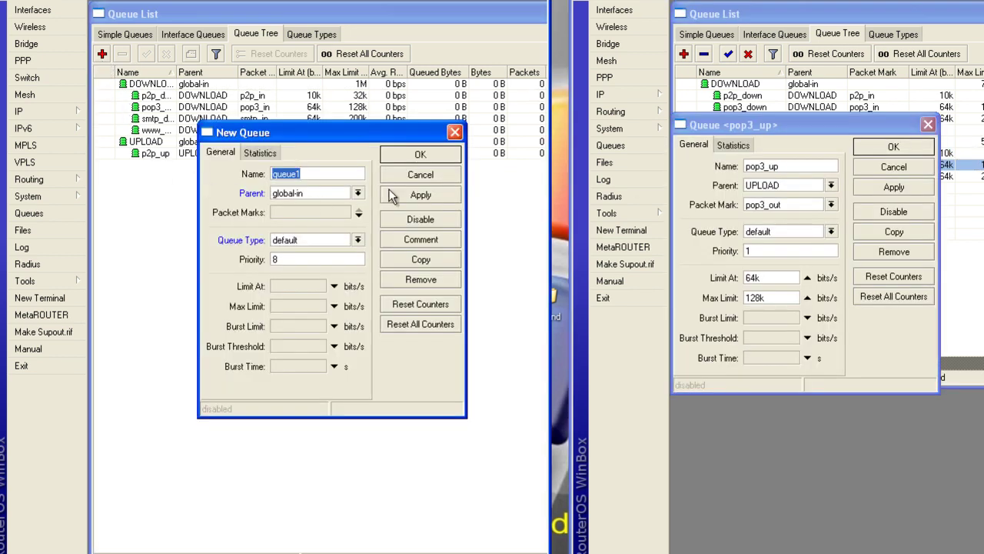
click(727, 168)
key(ctrl+c)
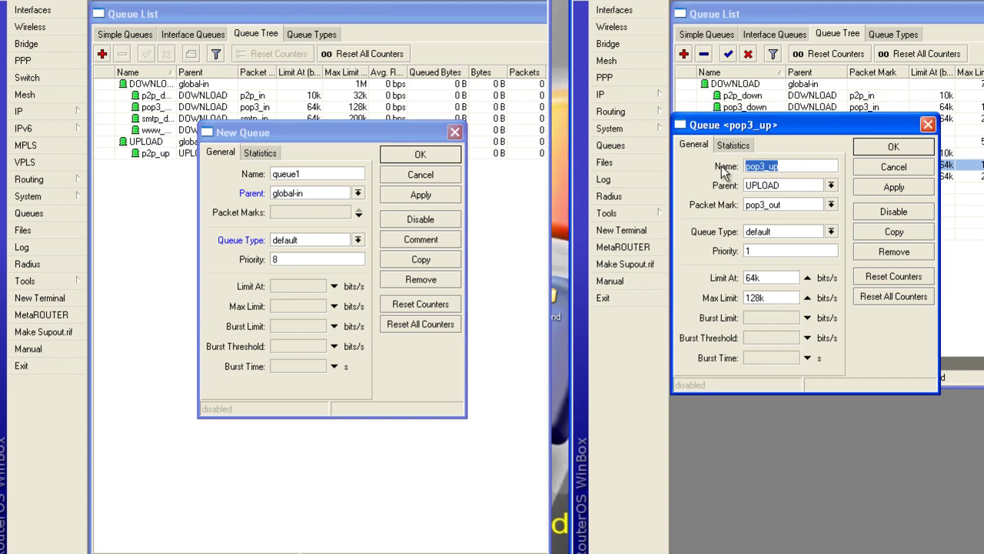
click(307, 174)
key(ctrl+v)
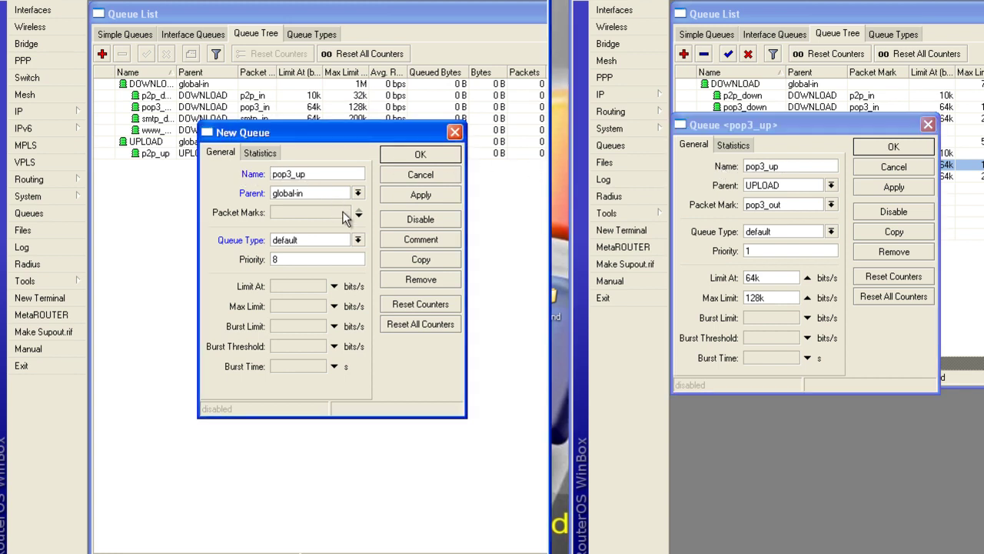
- Assign the new pop3_up queue the parent UPLOAD and the packet mark pop3_out
click(357, 195)
click(307, 220)
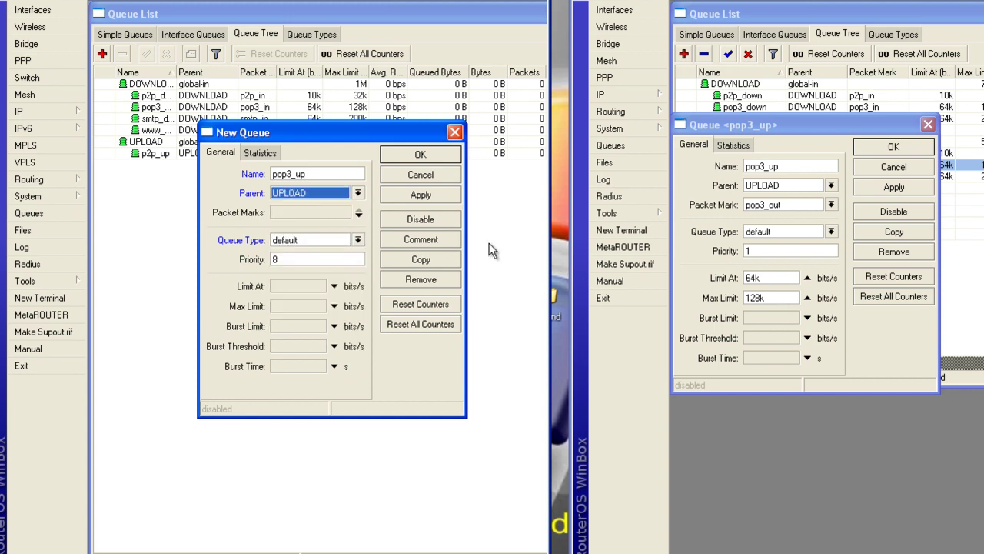
click(334, 212)
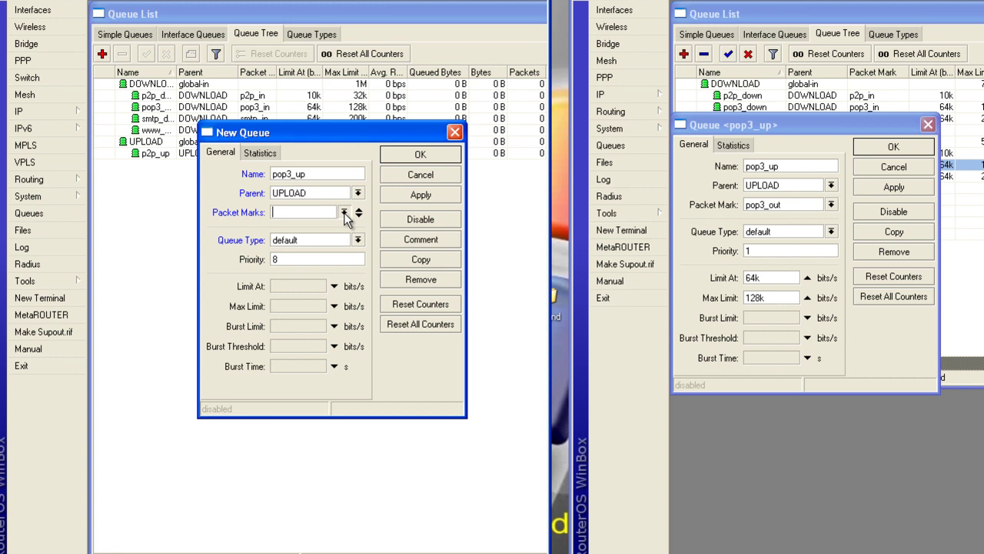
click(344, 212)
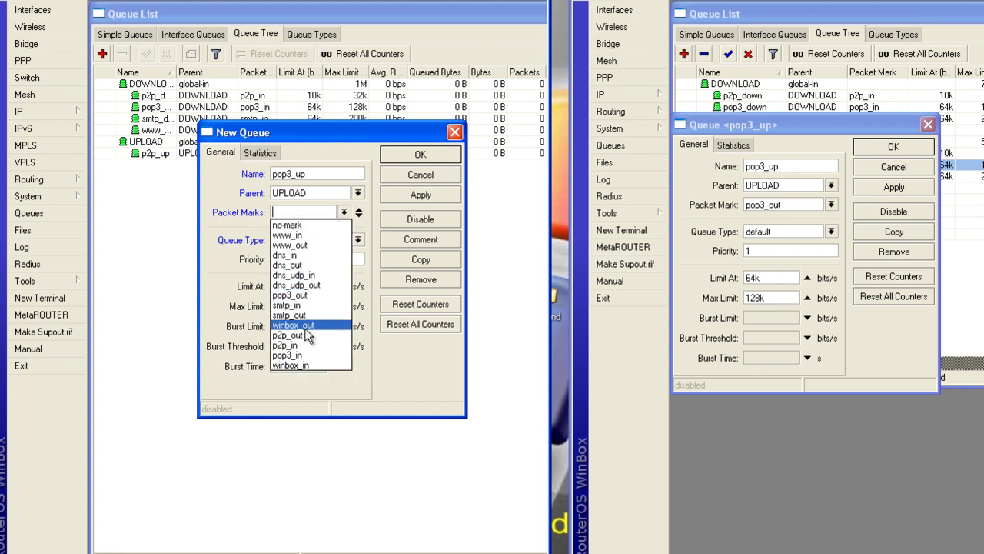
click(308, 295)
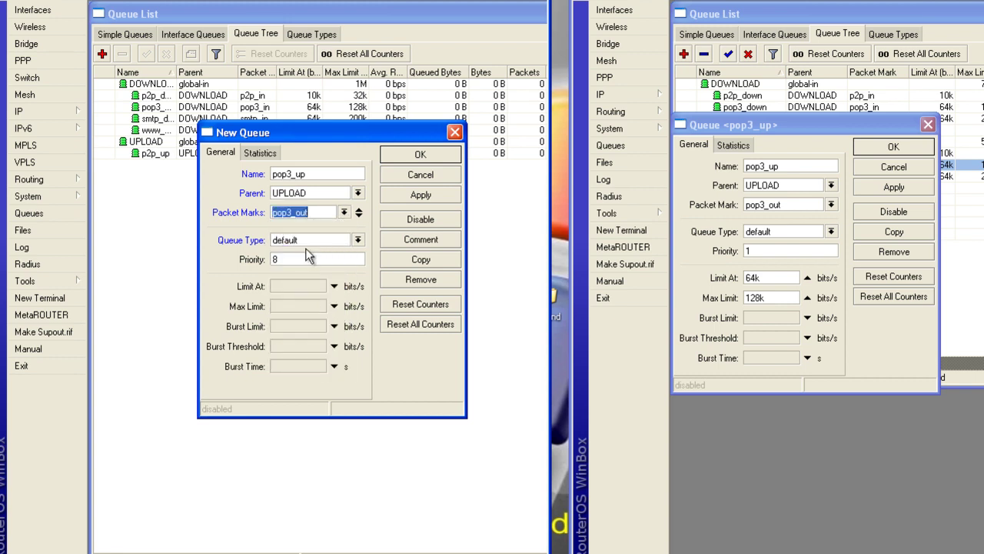
- Save the pop3_up queue with priority 1, limit at 64k and max limit 128k, and close its reference queue
click(302, 258)
key(BackSpace)
text(1)
click(294, 286)
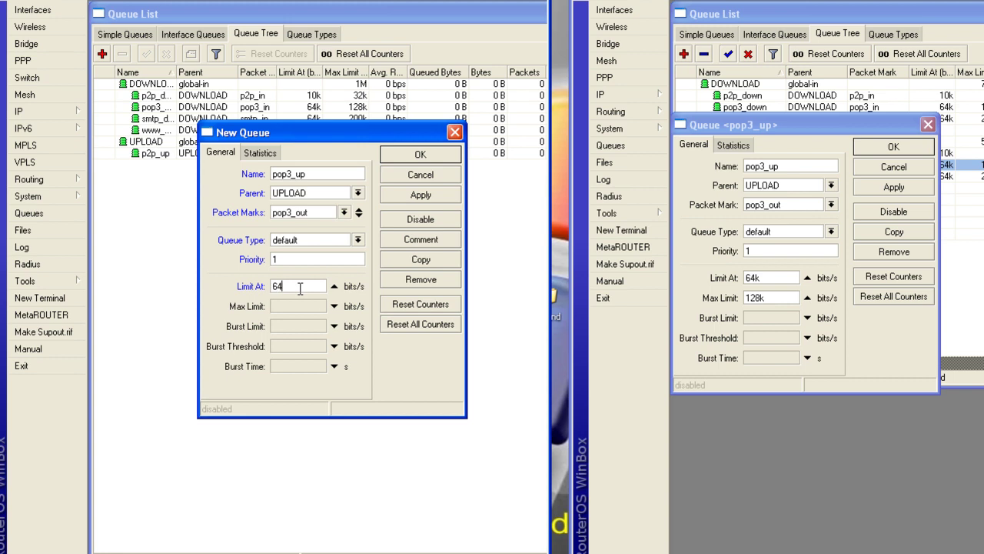
text(64k)
click(294, 305)
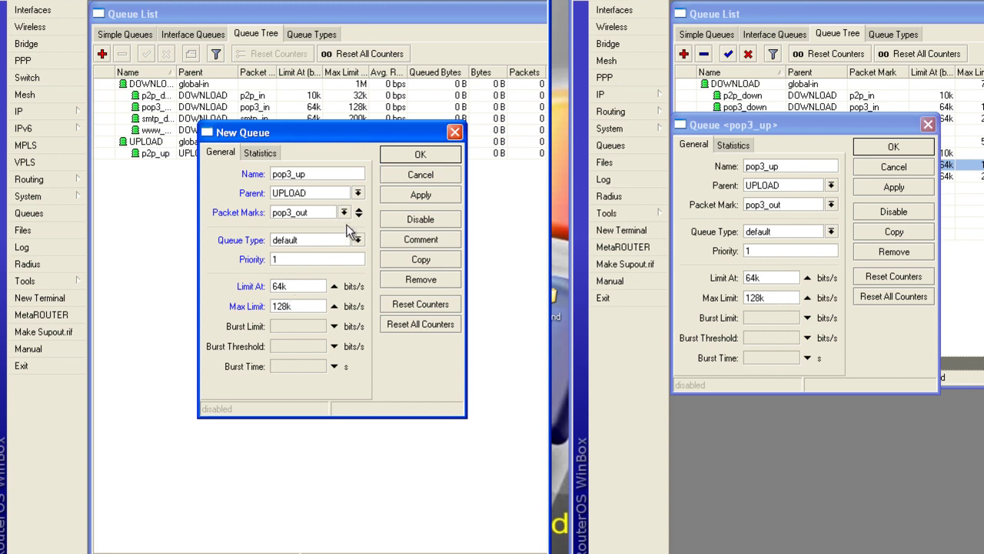
click(419, 195)
click(420, 154)
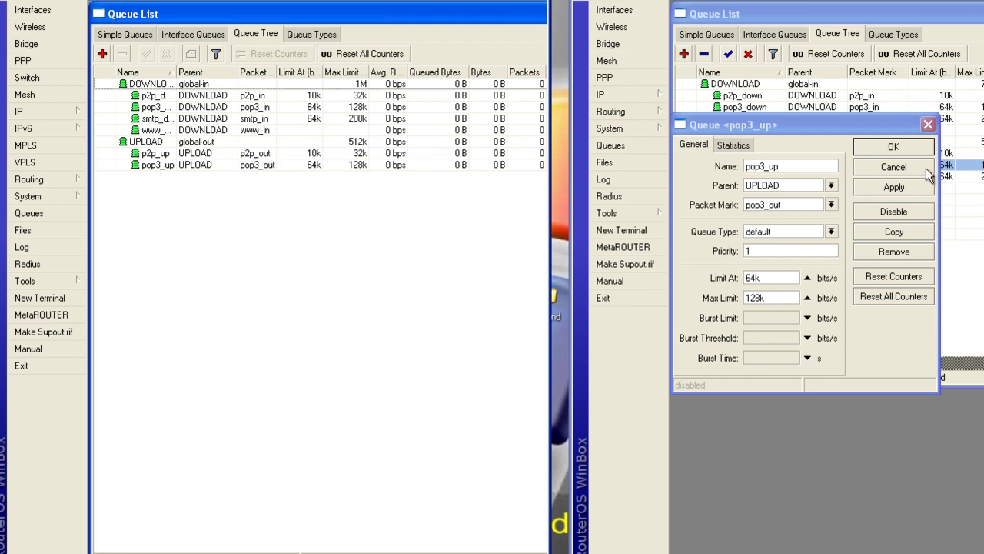
click(929, 124)
- Open the reference smtp_up queue and start a new queue on the other router with the copied name smtp_up
double_click(747, 177)
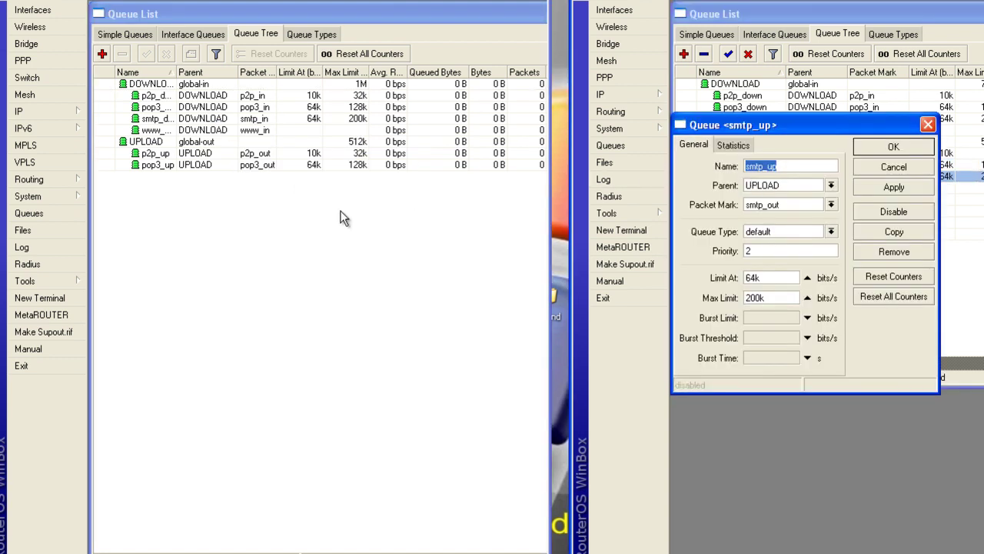
click(102, 54)
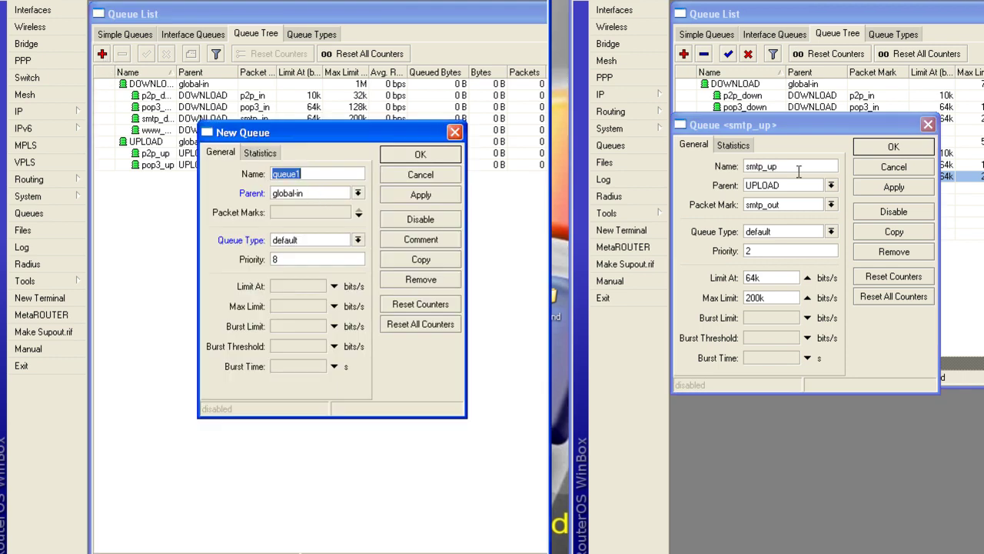
click(795, 170)
key(ctrl+c)
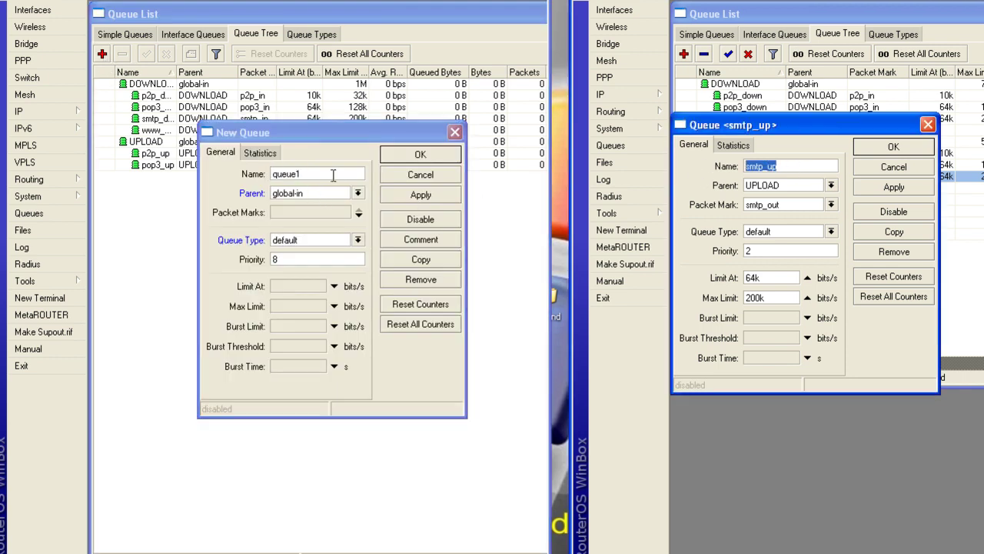
click(246, 175)
key(ctrl+v)
- Assign the new smtp_up queue the parent UPLOAD and the packet mark smtp_out
click(317, 192)
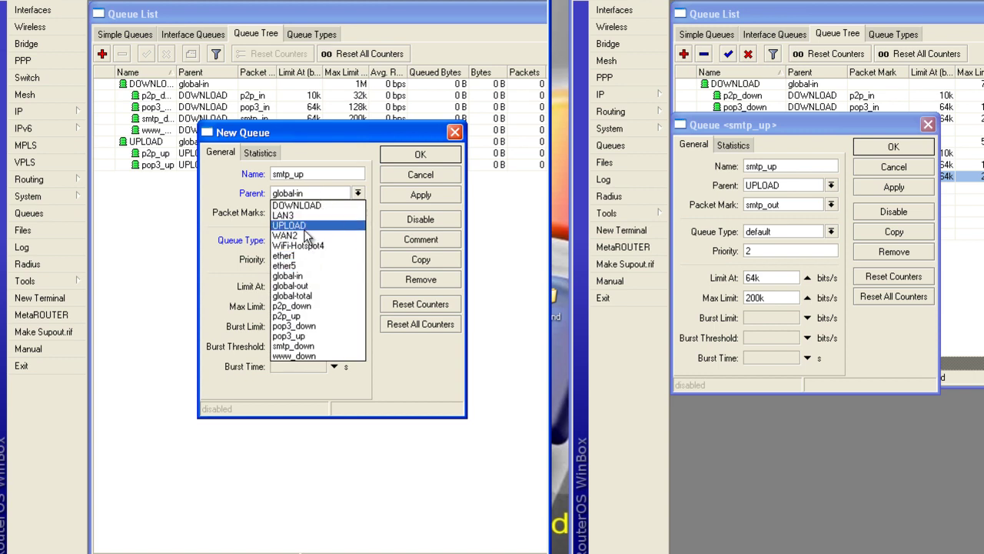
click(307, 226)
click(331, 214)
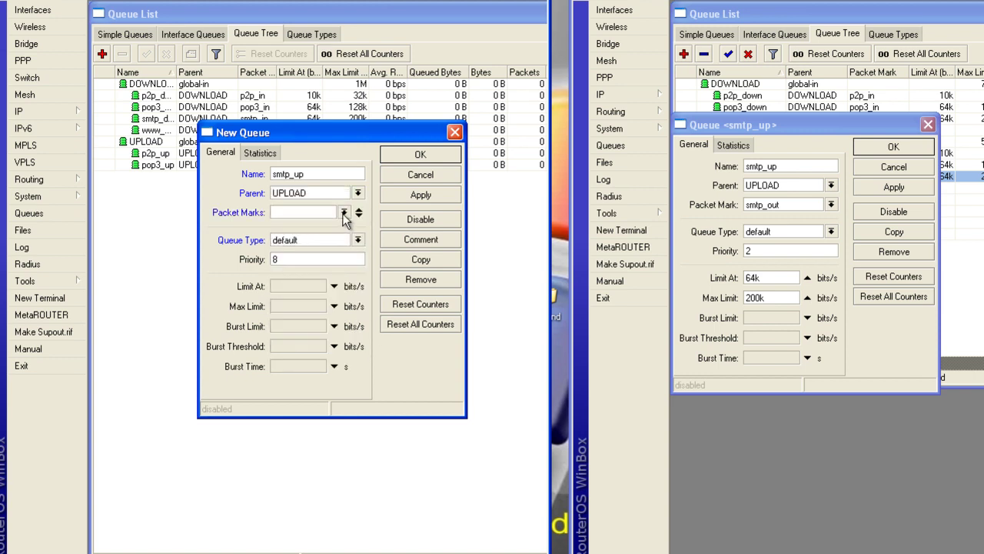
click(344, 213)
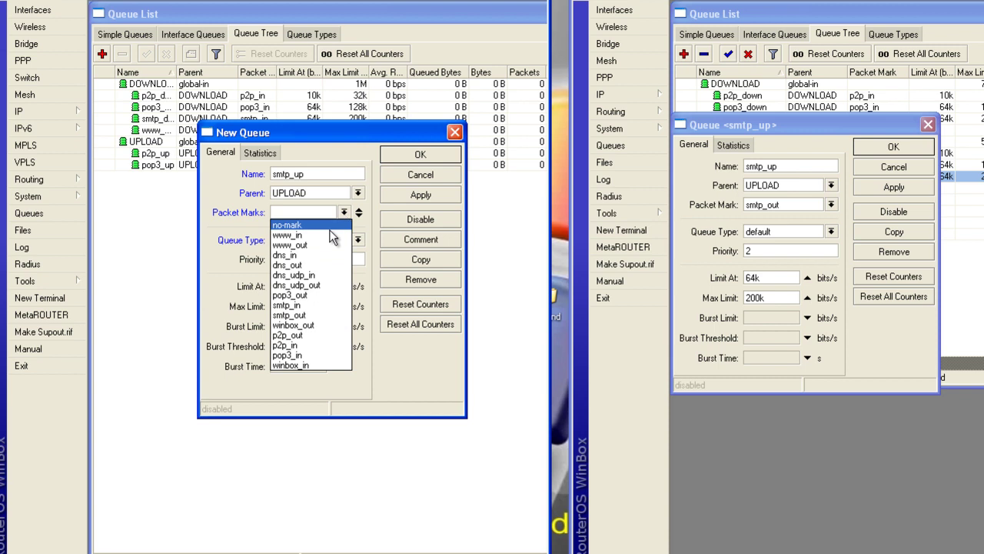
click(297, 317)
- Save the smtp_up queue with priority 2, limit at 64k and max limit 200k, and close its reference queue
double_click(272, 260)
text(2)
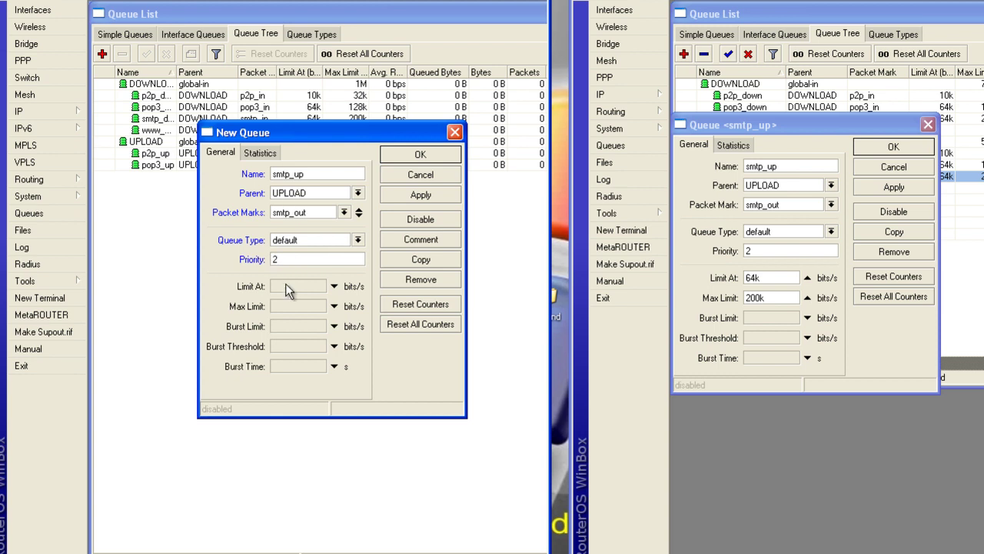
click(286, 286)
click(283, 306)
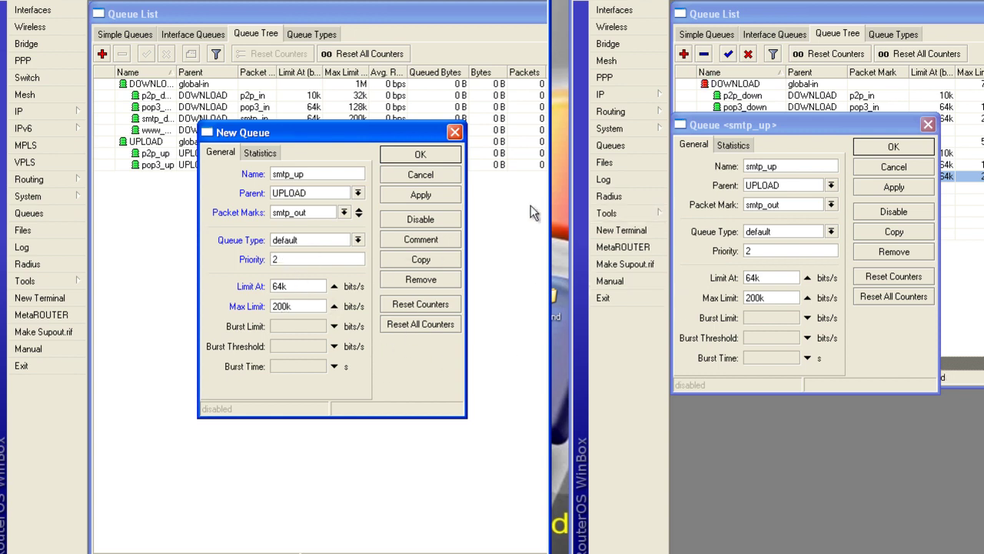
click(411, 195)
click(433, 158)
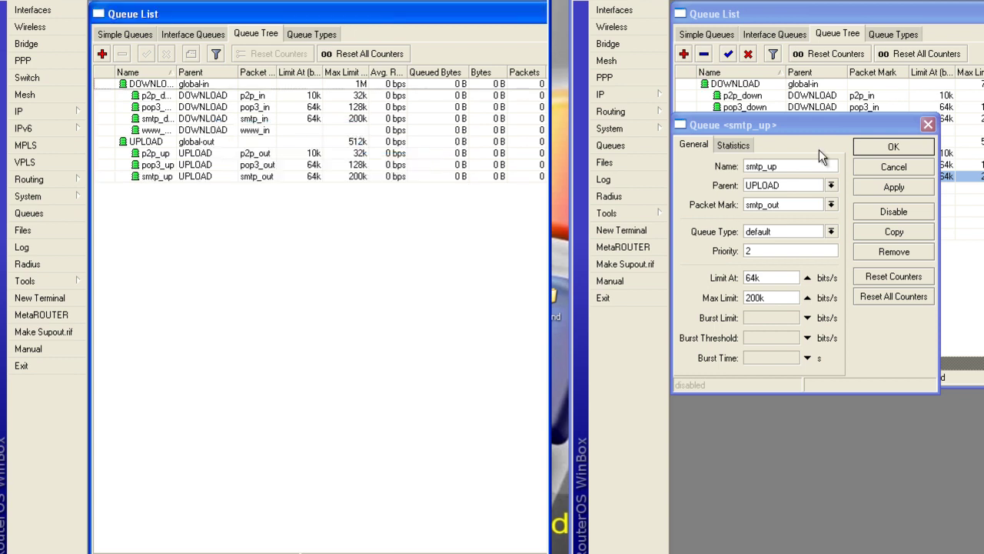
click(928, 124)
- Open the reference www_up queue and start a new queue on the other router with the copied name www_up
double_click(759, 189)
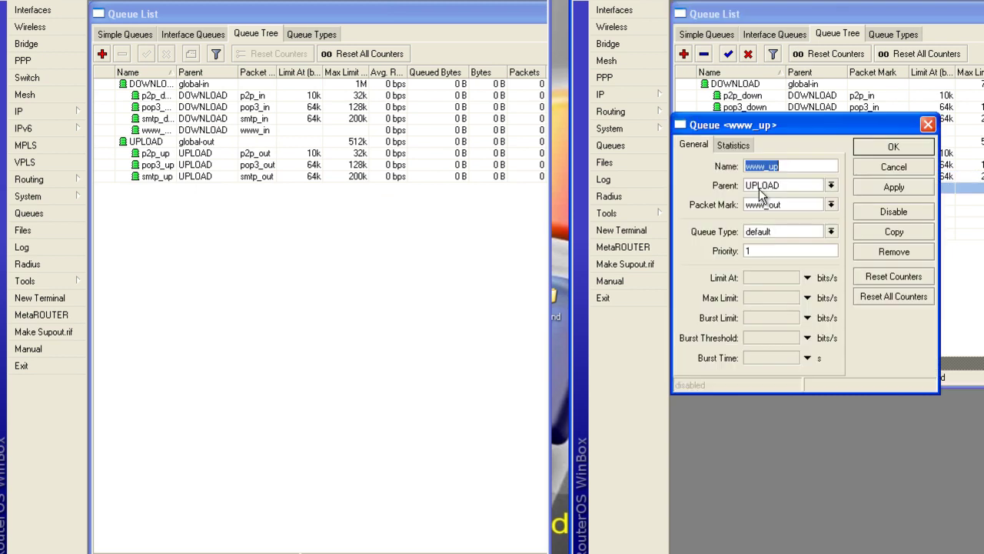
click(101, 54)
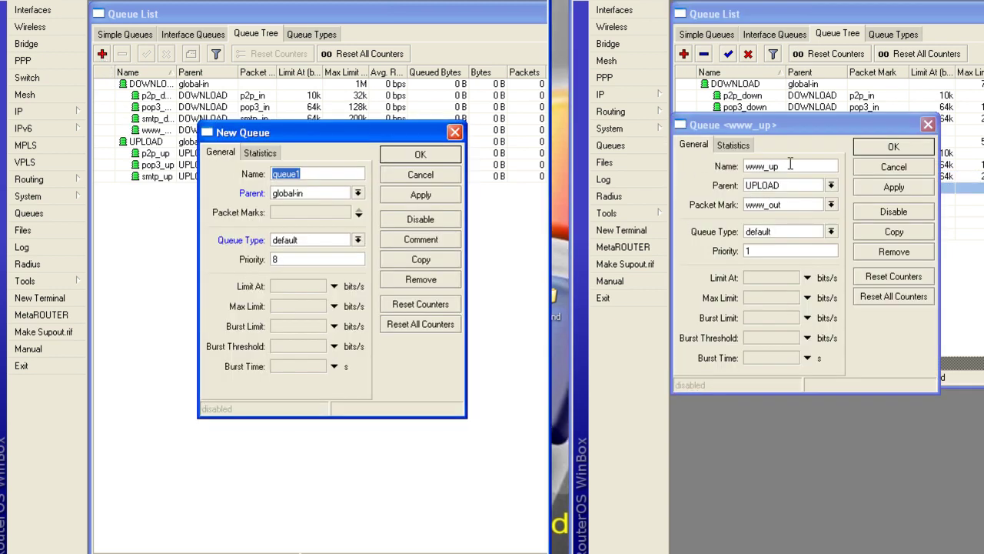
click(766, 167)
key(ctrl+c)
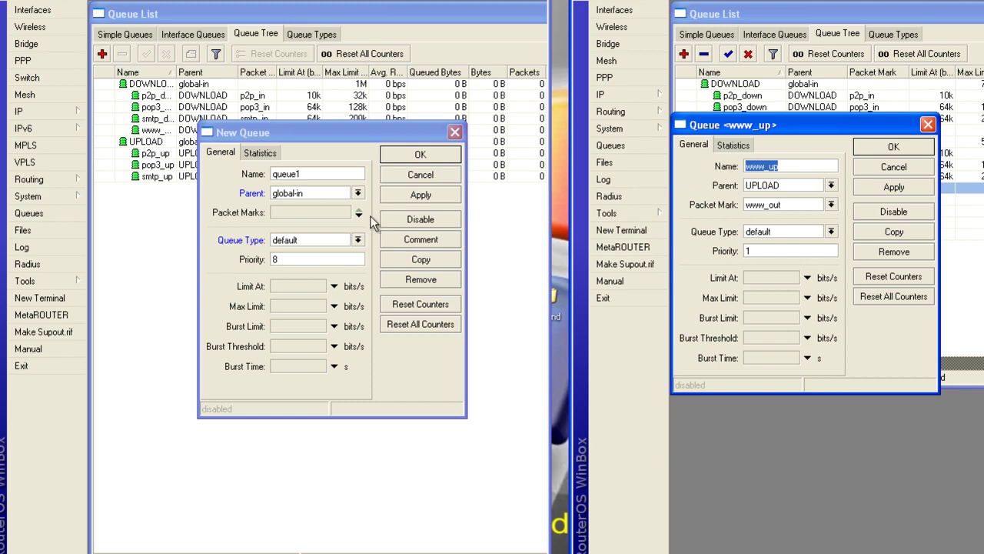
click(321, 174)
key(ctrl+v)
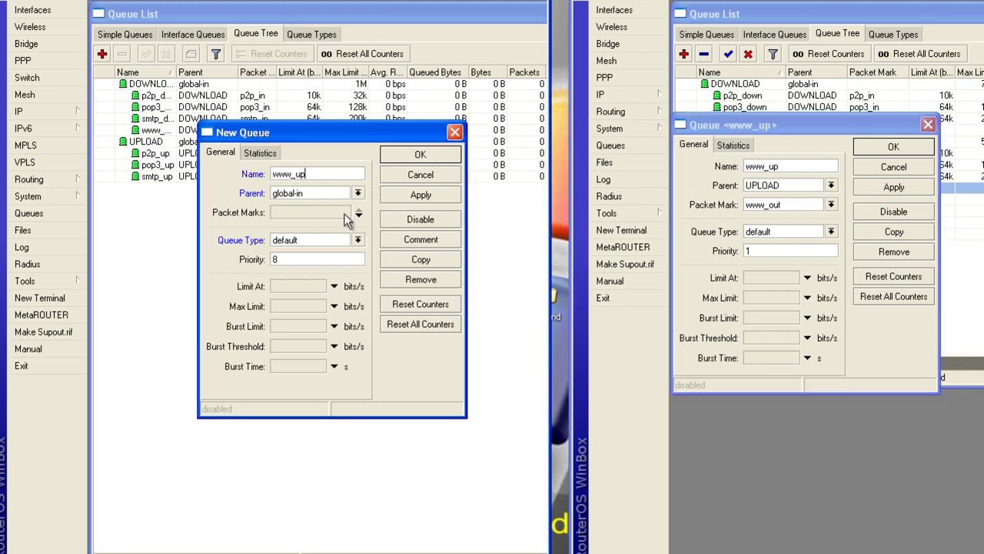
- Assign the new www_up queue the parent UPLOAD and enable its packet mark entry
click(318, 193)
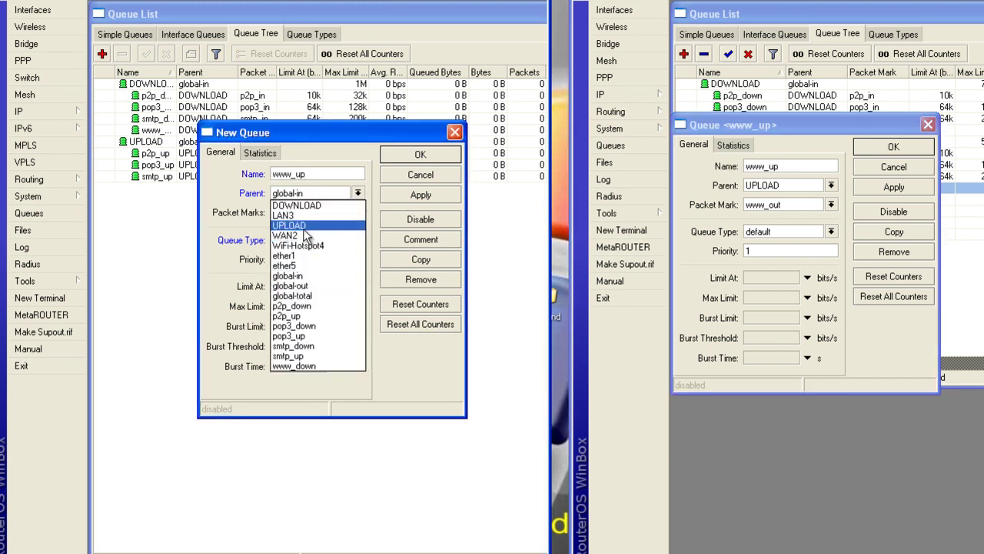
click(305, 227)
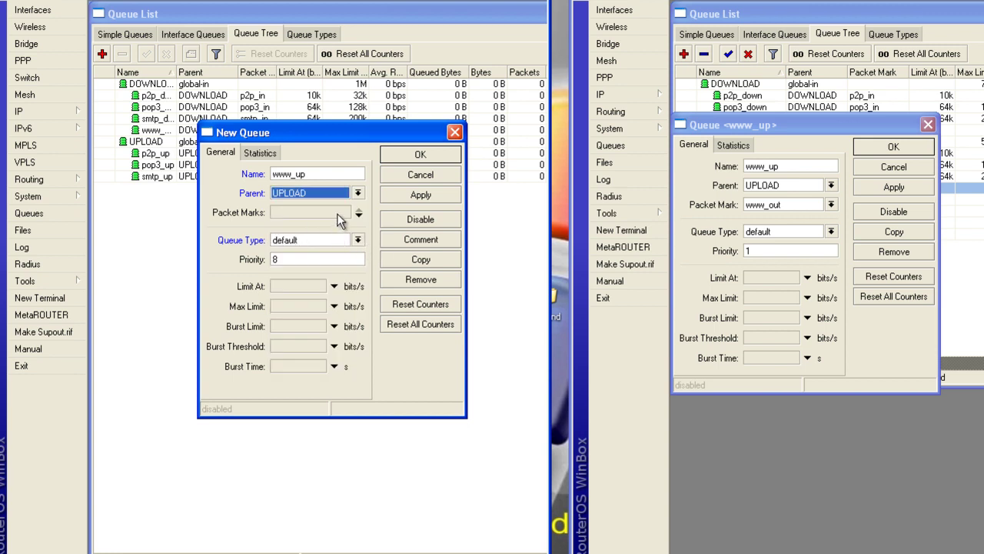
click(358, 214)
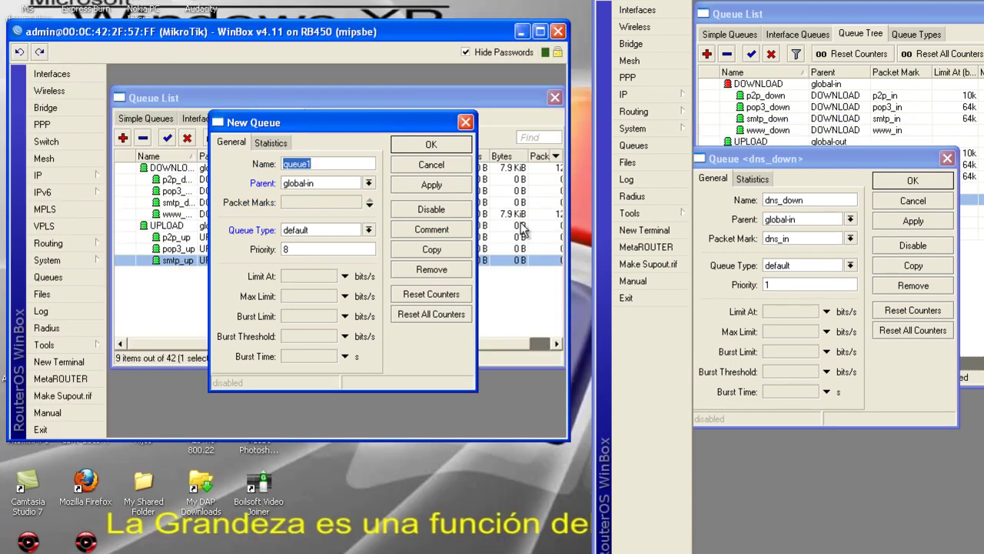
- Copy the name dns_down from the reference queue into the new queue on the other router
drag(808, 202, 756, 206)
key(ctrl+c)
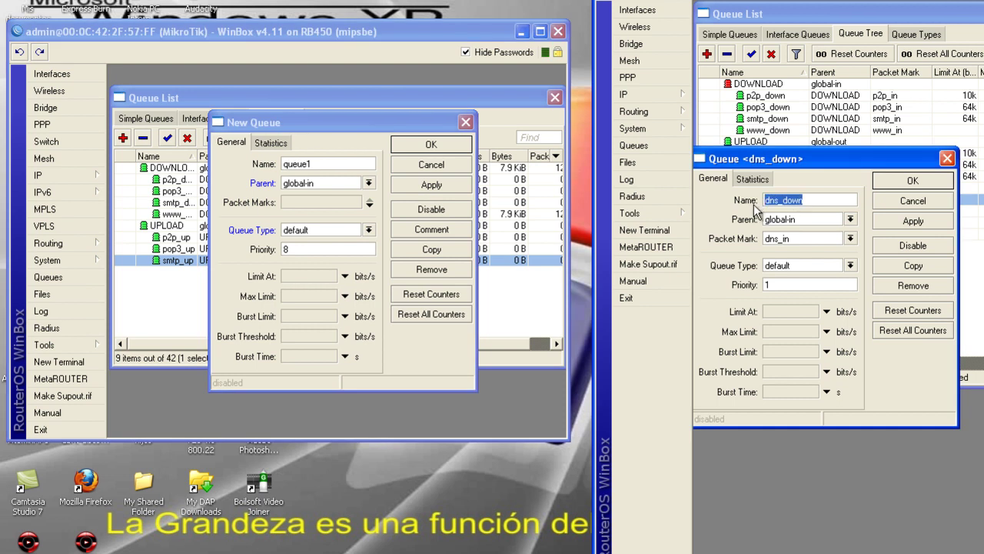
drag(332, 167, 242, 173)
key(ctrl+v)
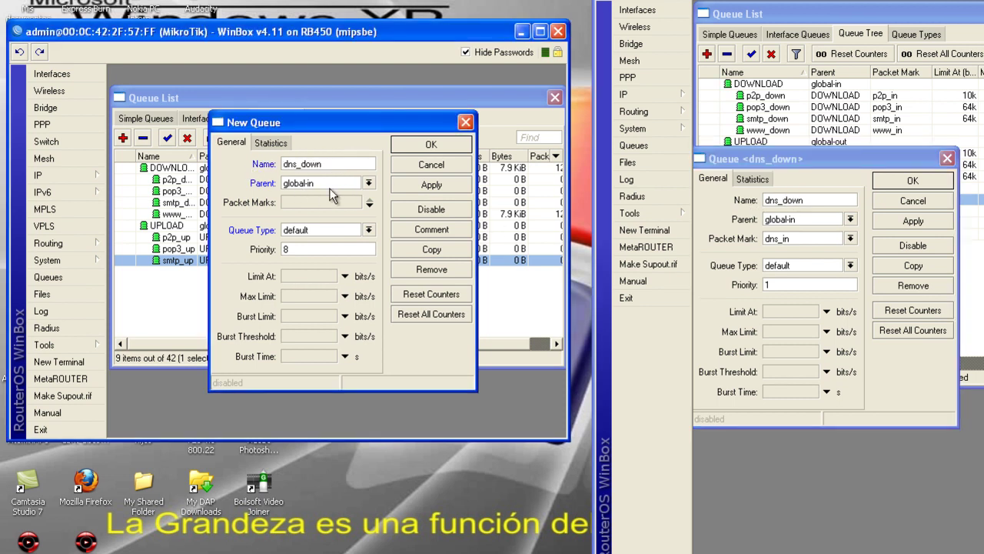
- Save the dns_down queue with packet mark dns_in and priority 1, and close its reference queue
click(369, 205)
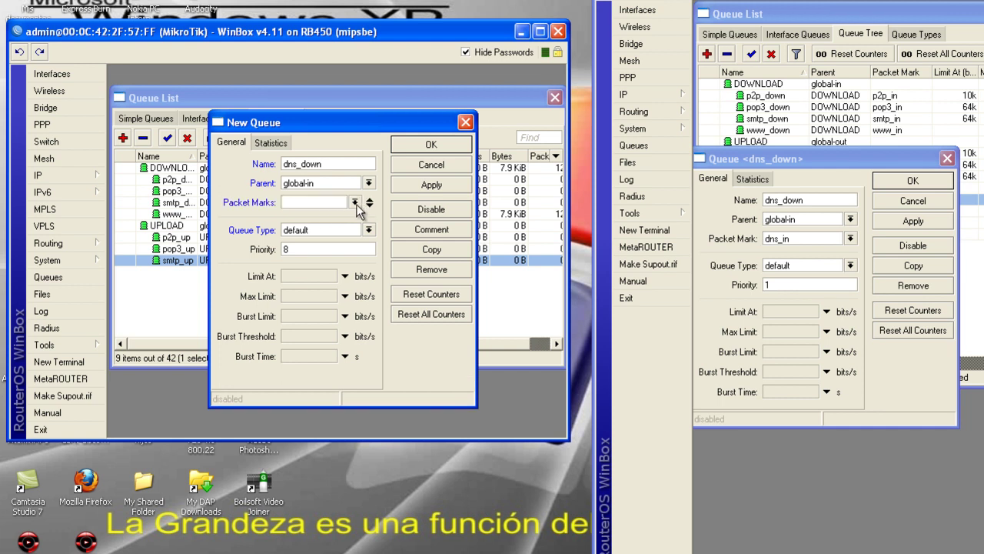
click(354, 203)
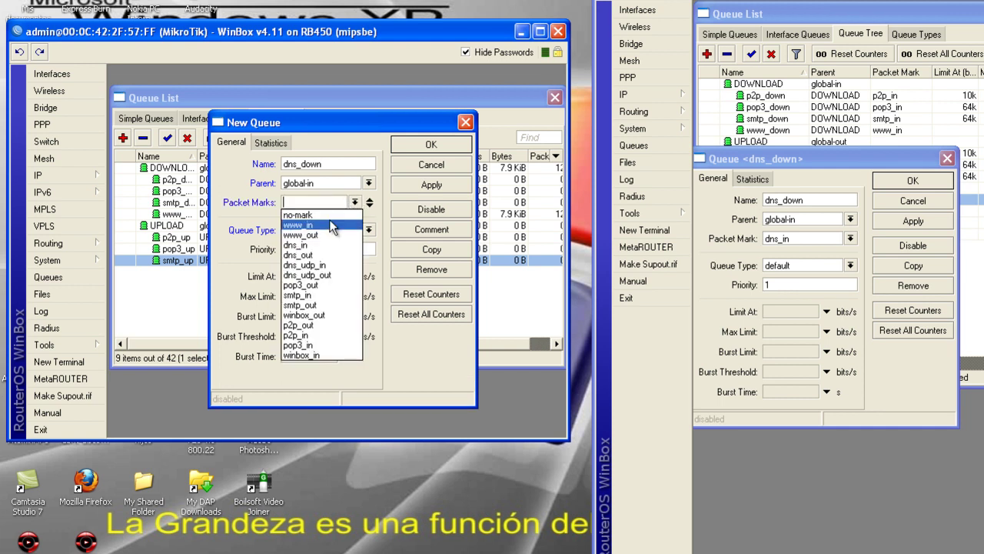
click(315, 246)
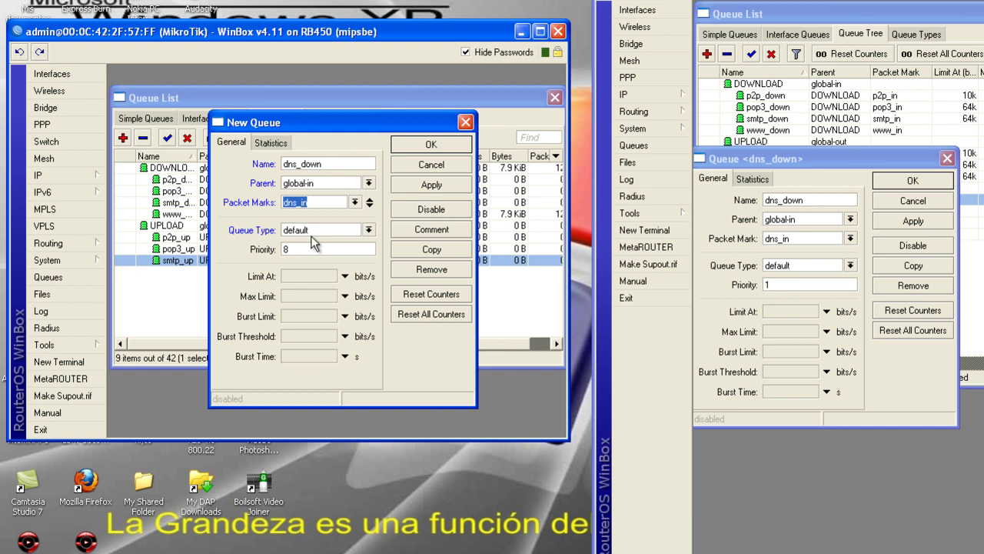
double_click(309, 250)
text(1)
click(429, 187)
click(431, 145)
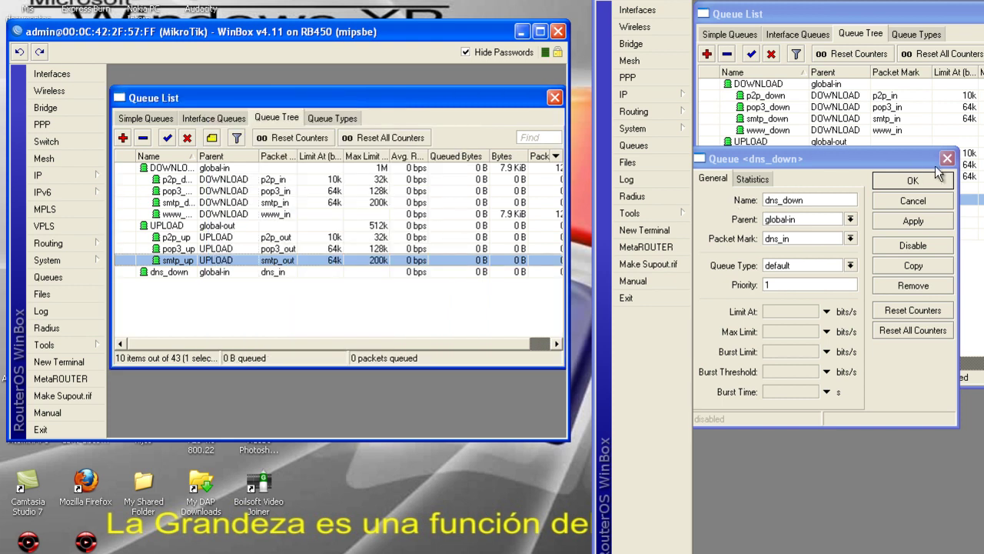
click(913, 178)
- Open the reference dns_up queue and start a new queue on the other router with the copied name dns_up
double_click(773, 213)
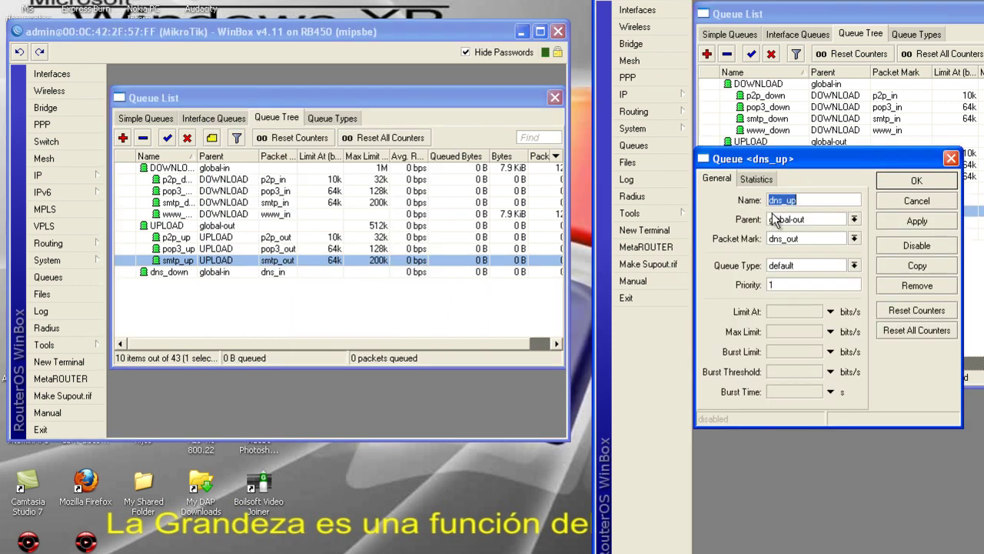
click(123, 139)
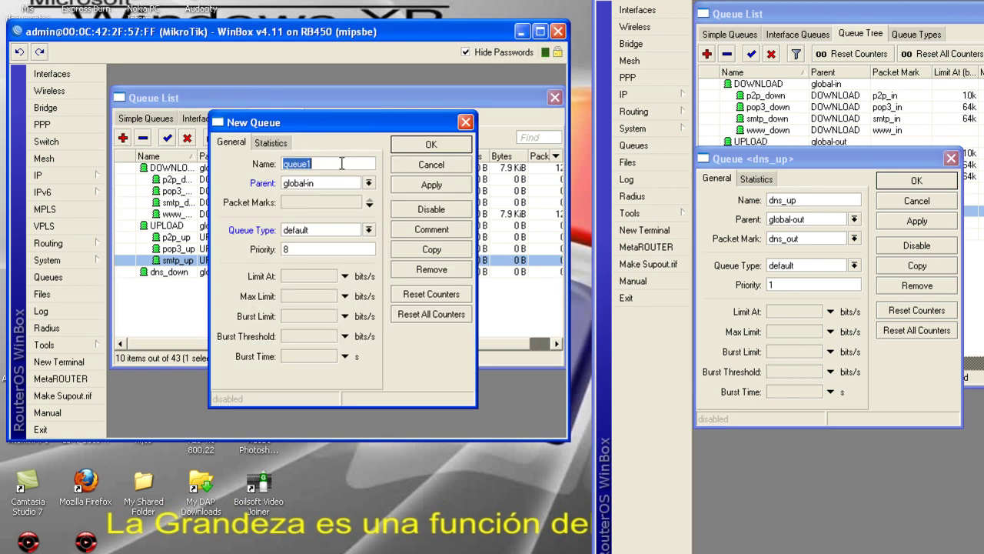
drag(810, 201, 738, 206)
key(ctrl+c)
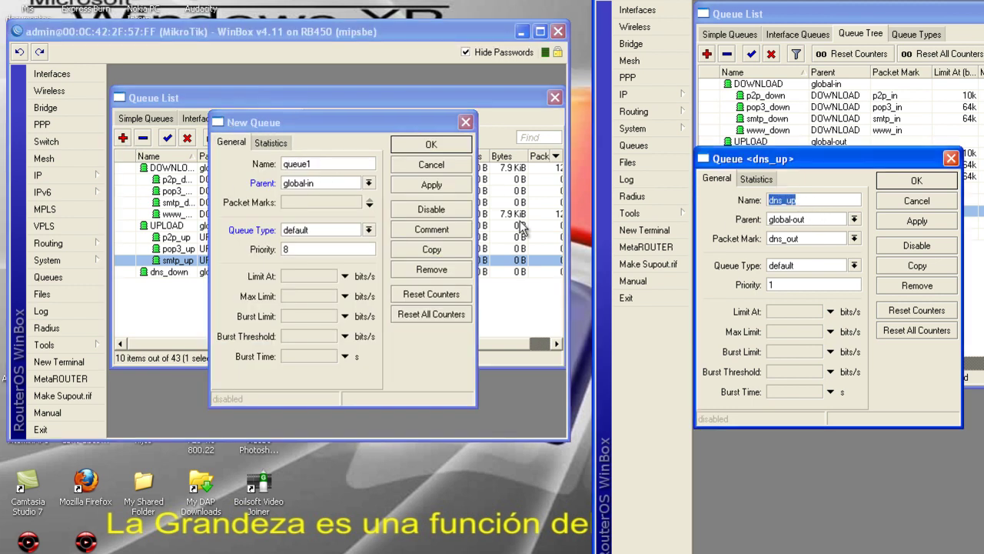
double_click(342, 164)
key(ctrl+v)
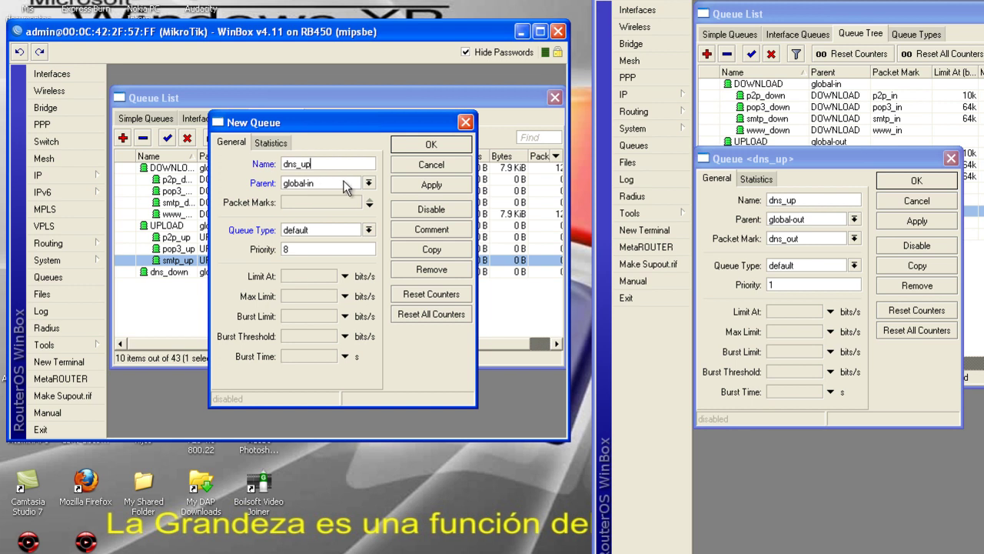
- Assign the new dns_up queue the parent global-out and the packet mark dns_out
click(368, 183)
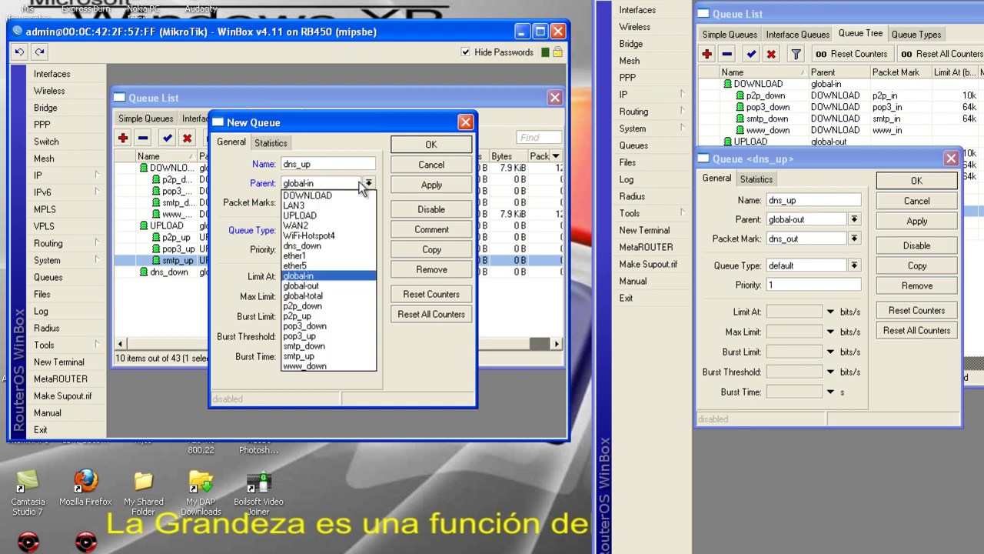
click(323, 285)
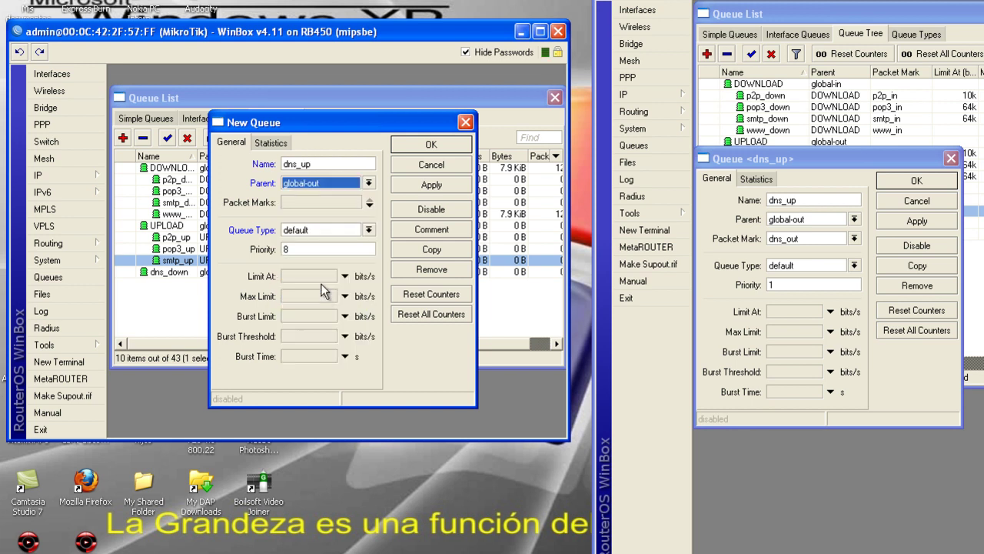
click(331, 205)
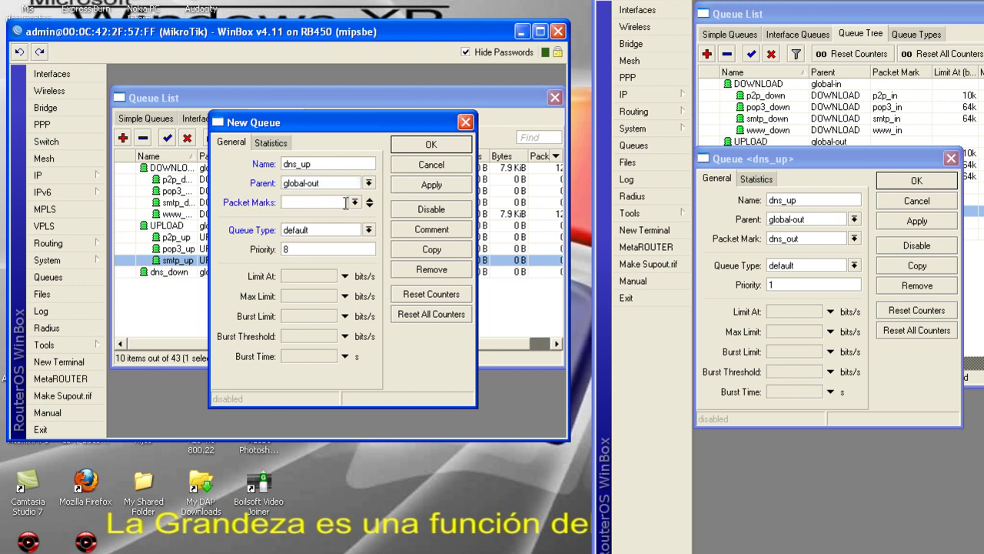
click(354, 203)
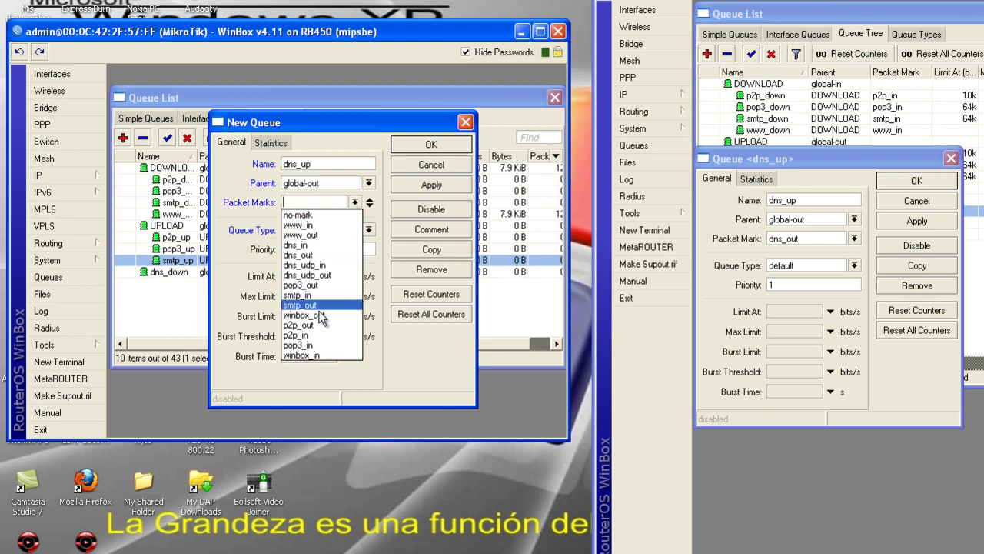
click(311, 254)
- Save the dns_up queue with priority 1 and close its reference queue
click(309, 246)
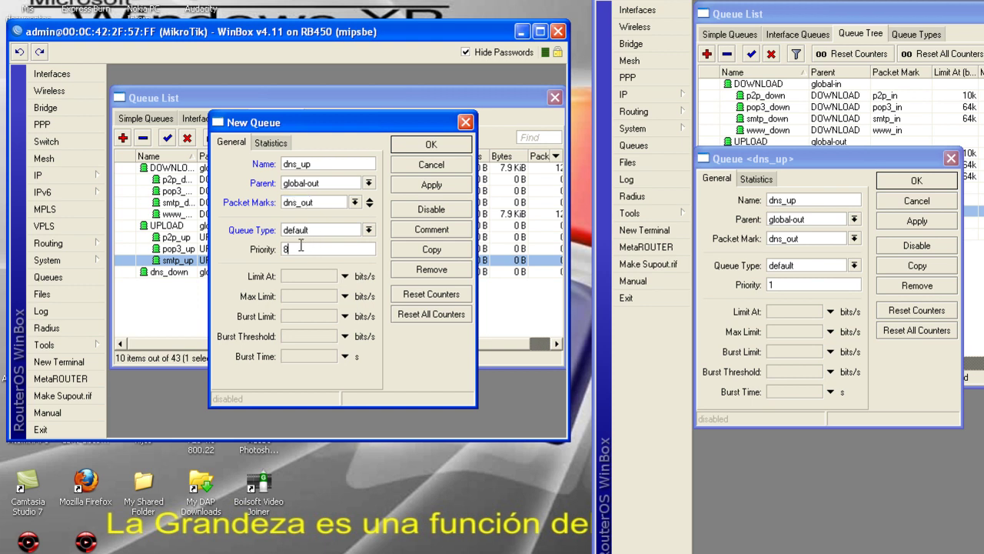
text(1)
click(432, 186)
click(438, 146)
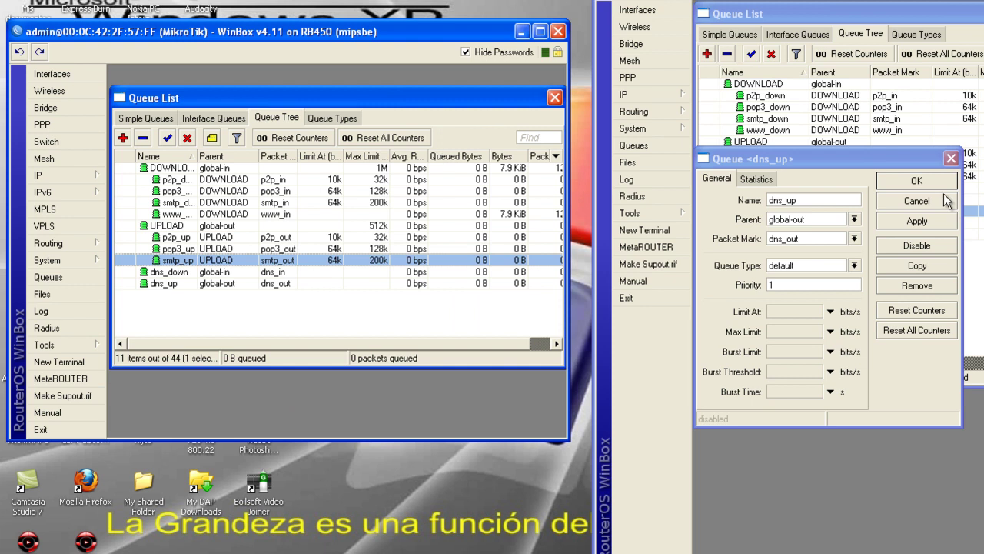
click(952, 158)
- Open the reference winbox_down queue and start a new queue on the other router with the copied name winbox_down
double_click(778, 222)
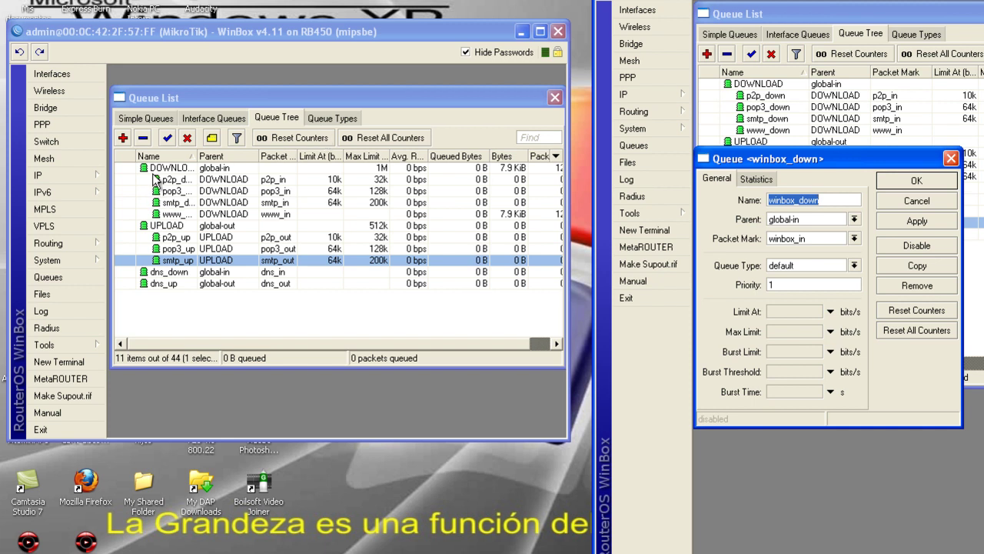
click(122, 137)
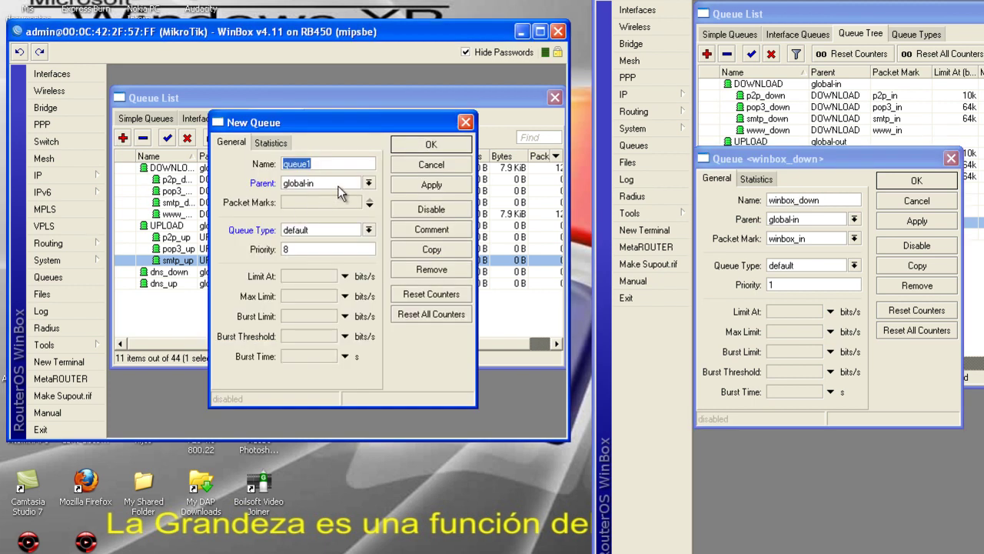
click(825, 201)
drag(825, 201, 765, 208)
key(ctrl+c)
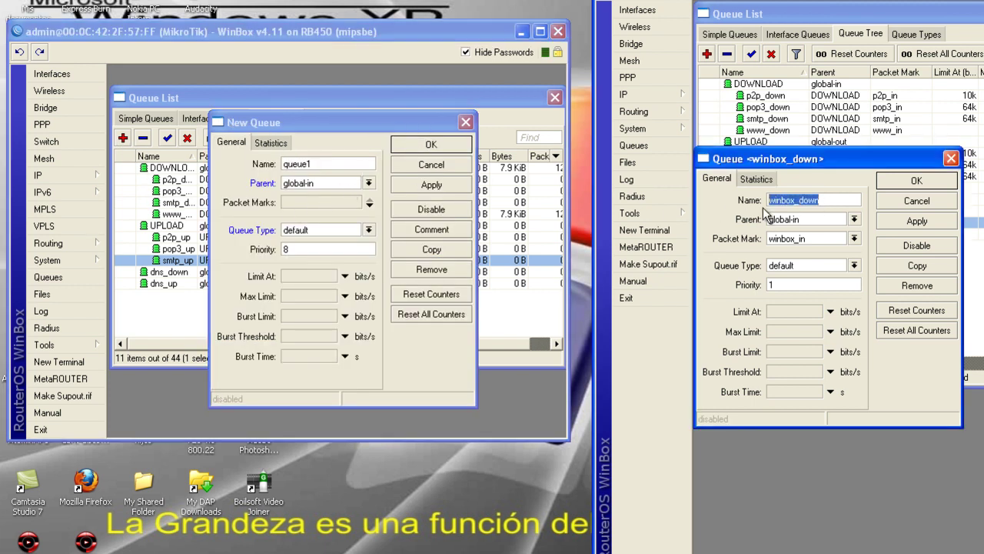
click(334, 165)
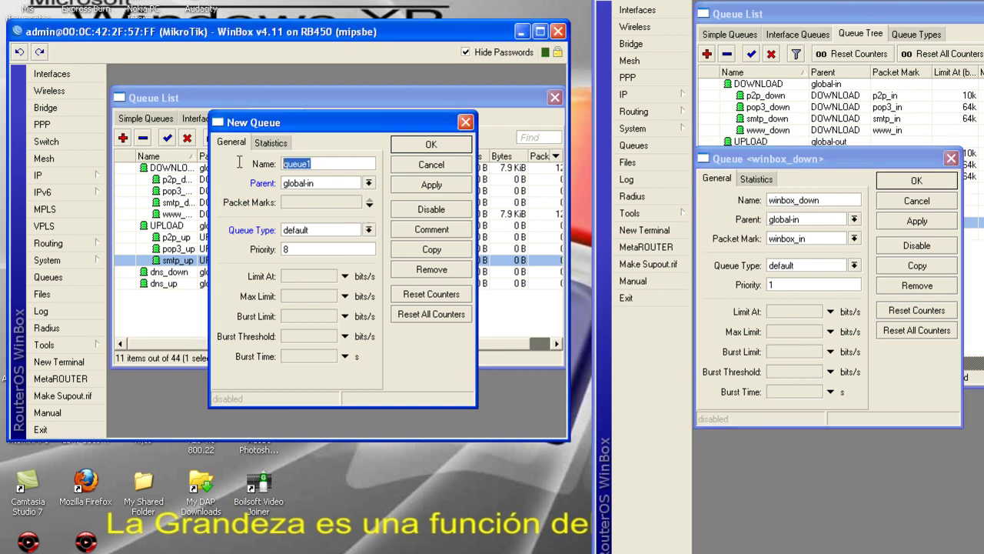
key(ctrl+v)
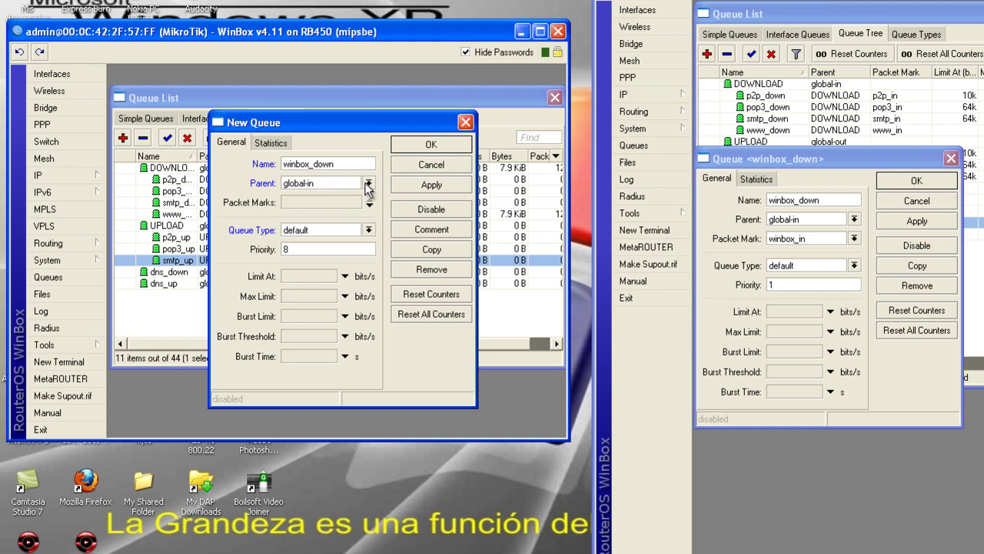
- Assign the new winbox_down queue the parent global-in and the packet mark winbox_in
click(368, 184)
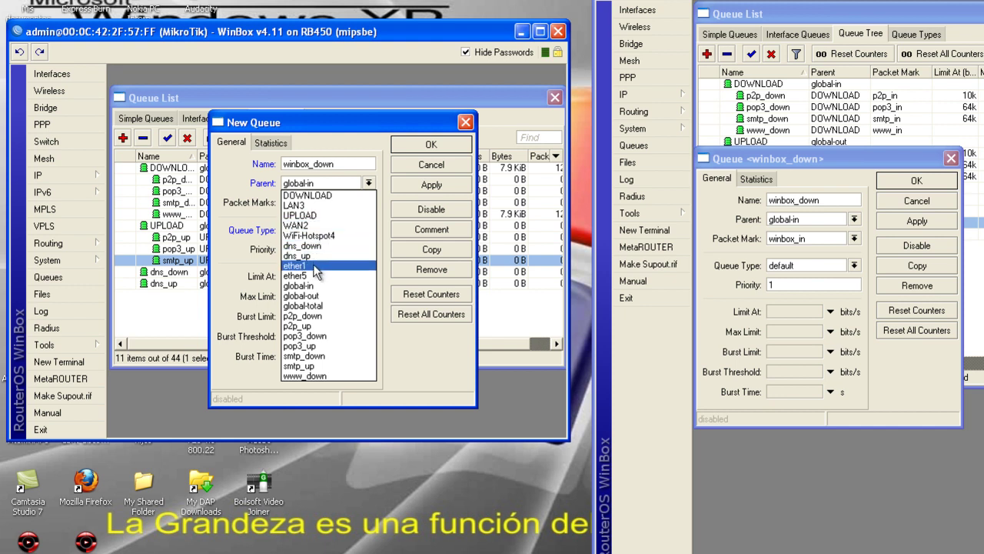
click(316, 285)
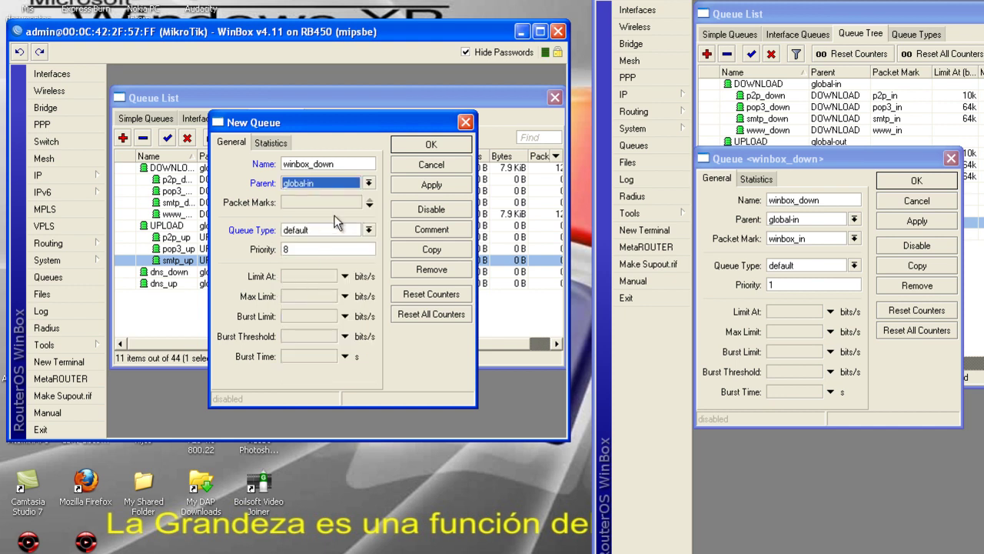
click(369, 203)
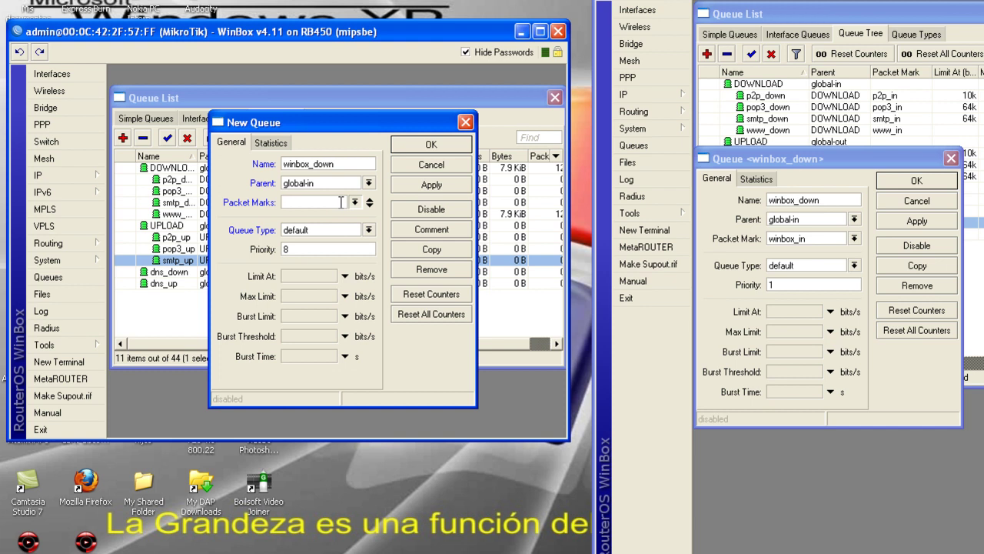
click(354, 202)
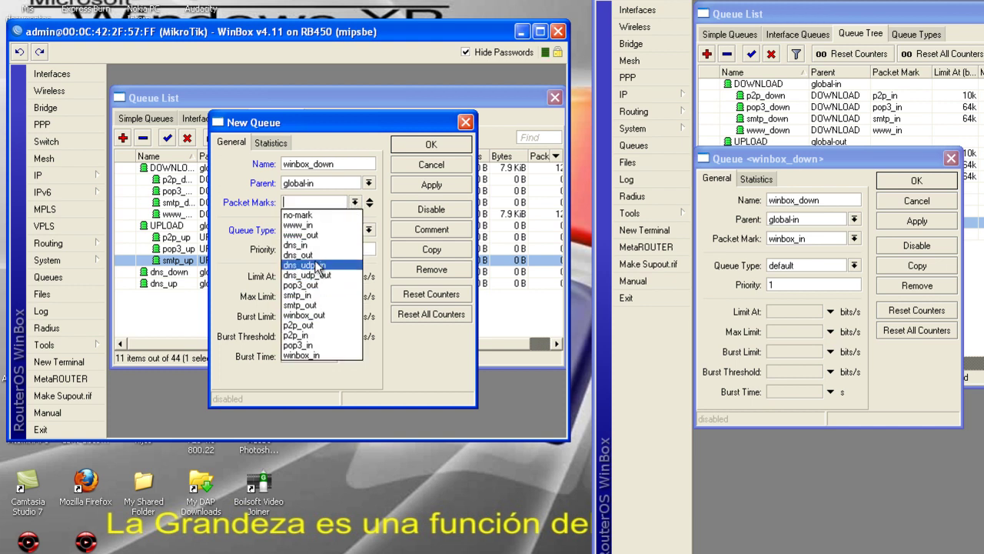
click(323, 316)
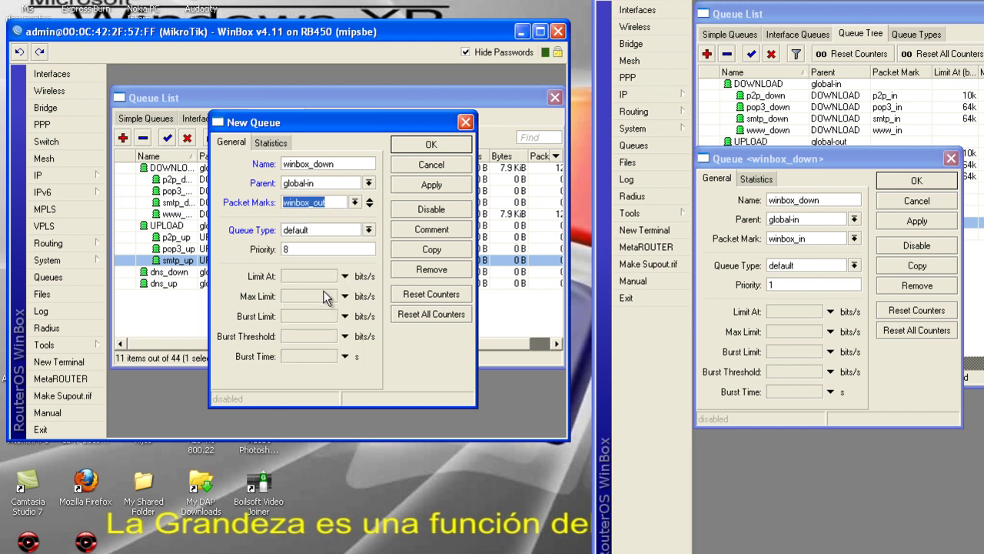
click(355, 203)
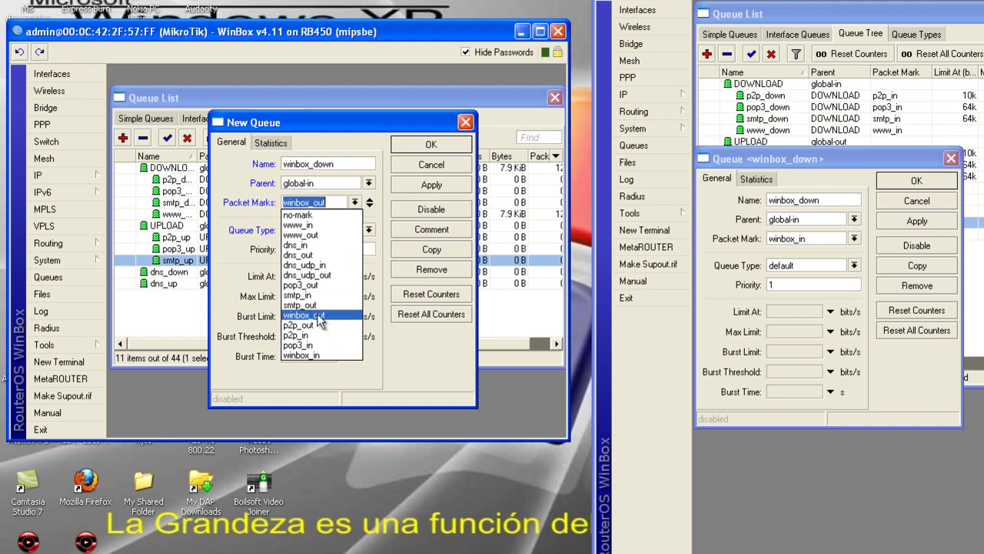
click(315, 356)
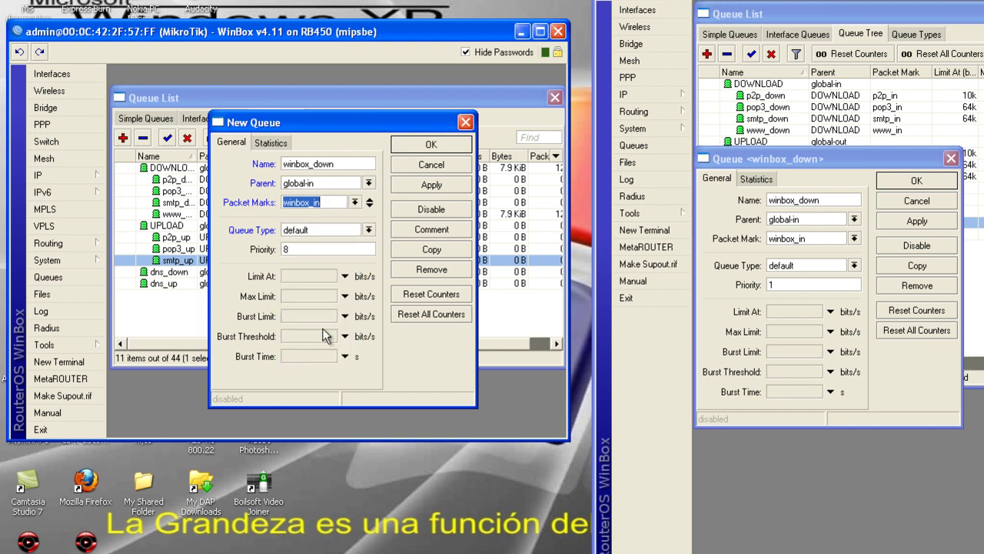
- Save the winbox_down queue with priority 1 and close its reference queue
double_click(307, 250)
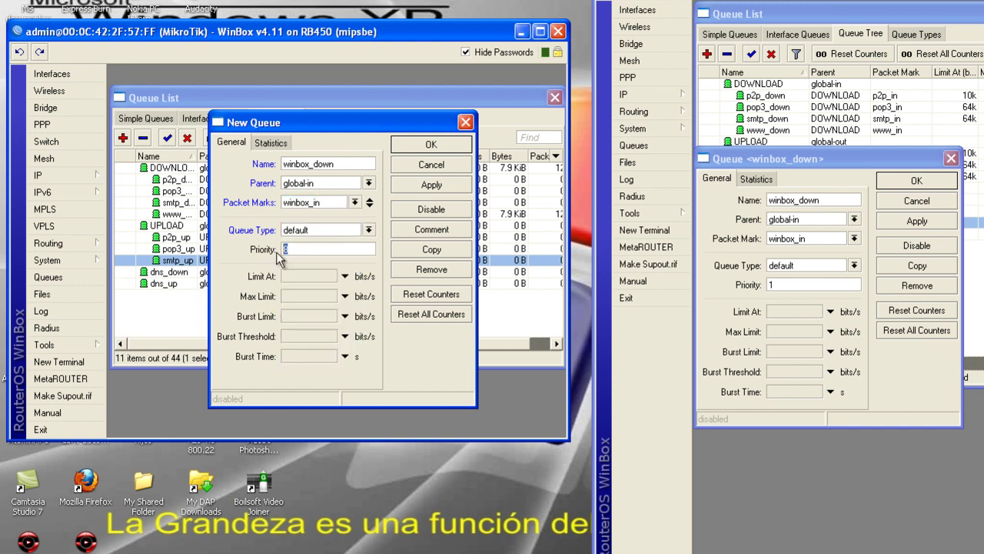
text(1)
click(431, 184)
click(431, 145)
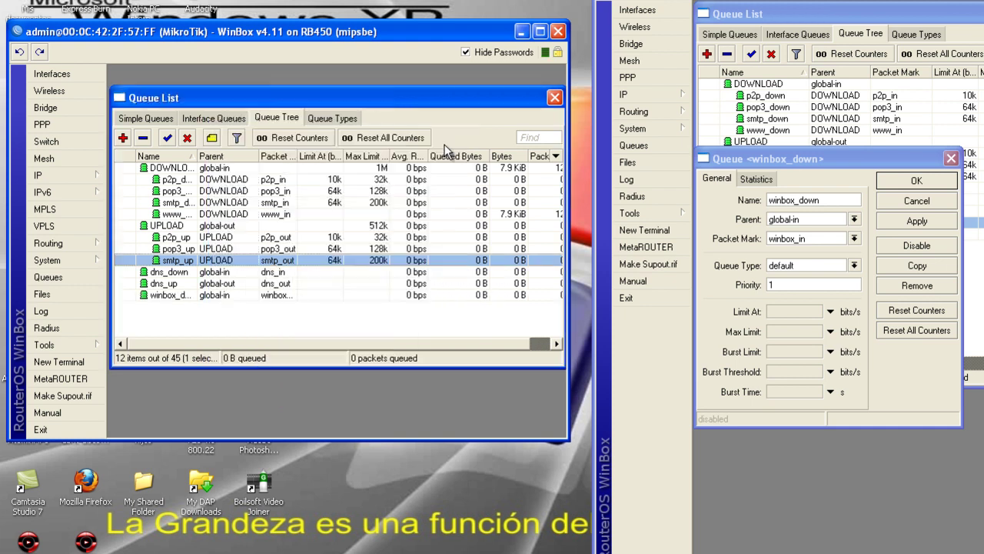
click(916, 180)
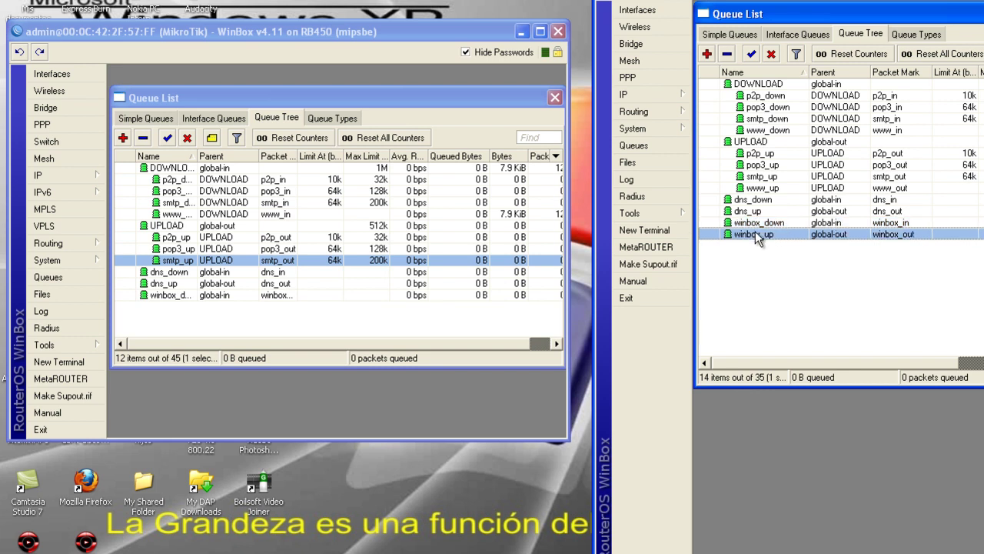
- Open the reference winbox_up queue and start a new queue on the other router with the copied name winbox_up
double_click(755, 235)
click(124, 140)
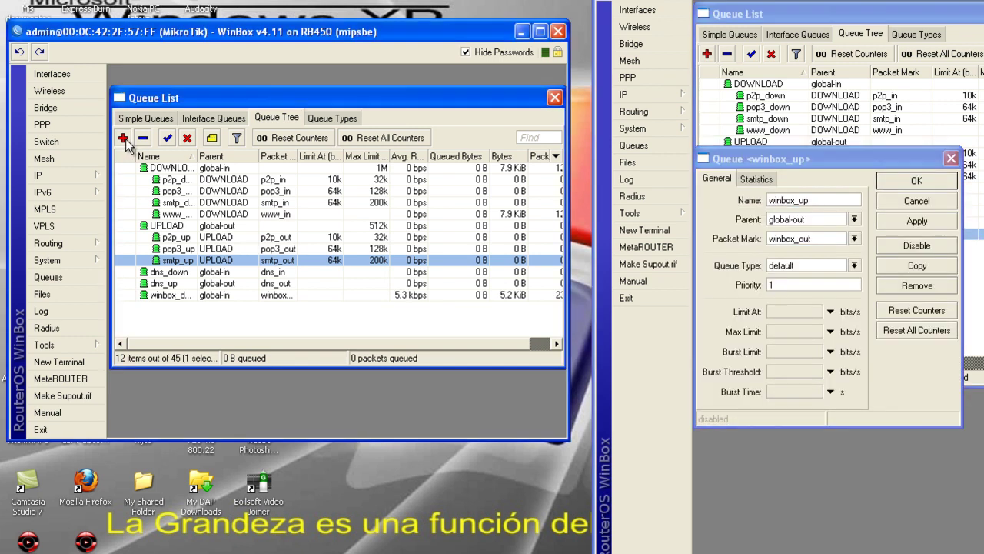
click(803, 200)
drag(804, 200, 740, 207)
key(ctrl+c)
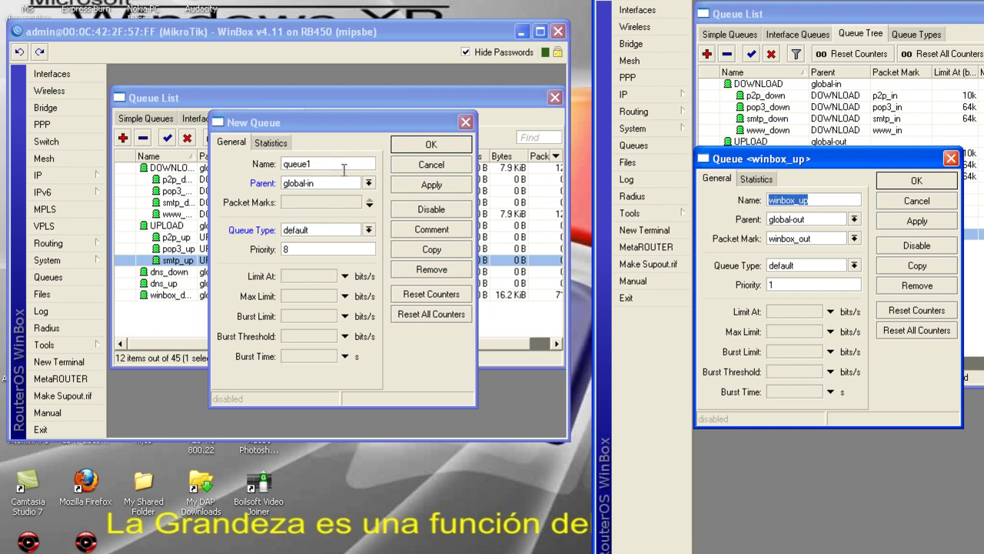
drag(338, 164, 246, 159)
key(ctrl+v)
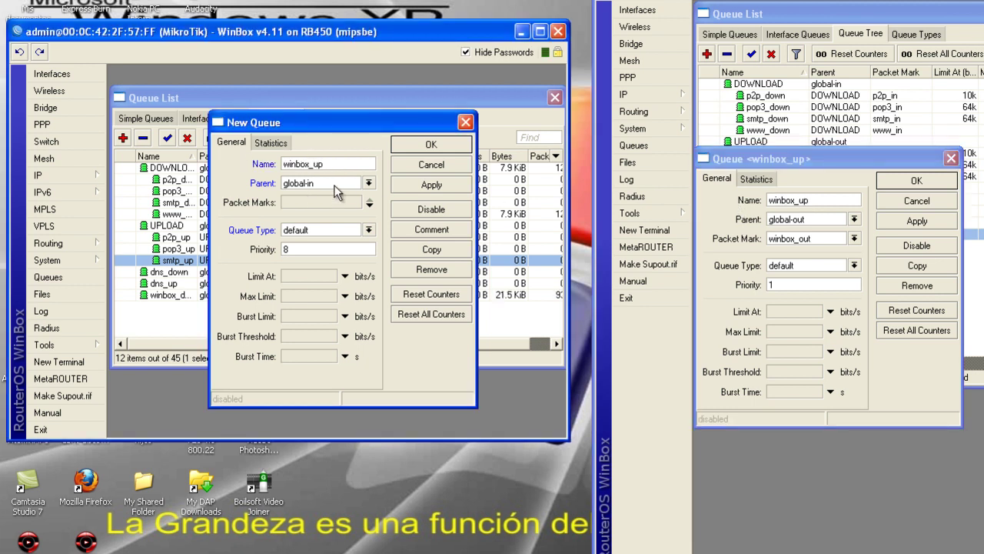
- Assign the new winbox_up queue the parent global-out and the packet mark winbox_out
click(340, 185)
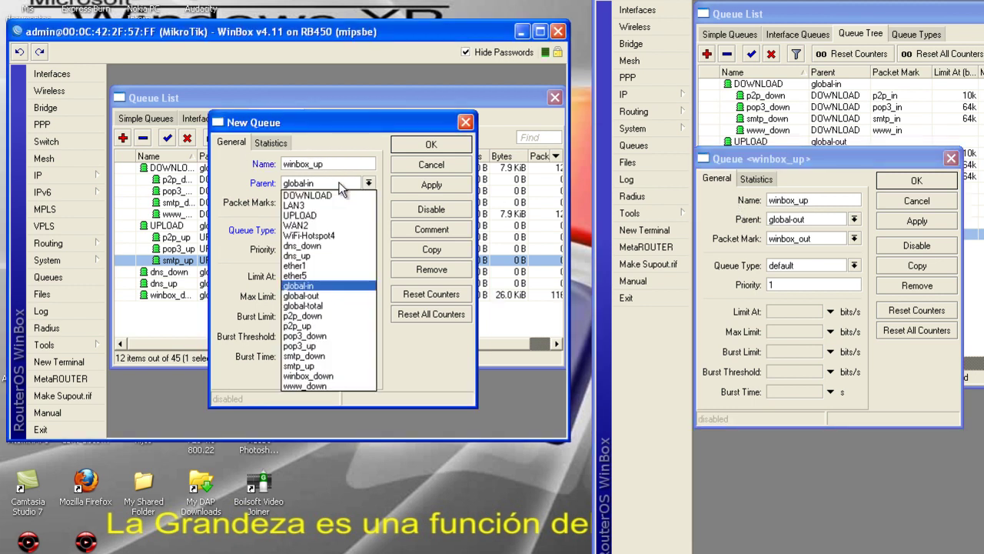
click(325, 295)
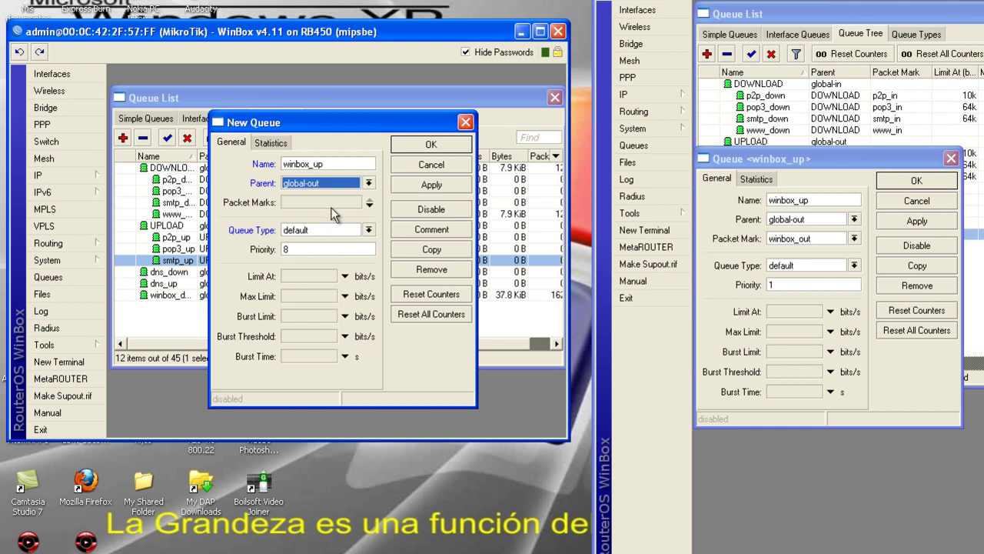
click(336, 202)
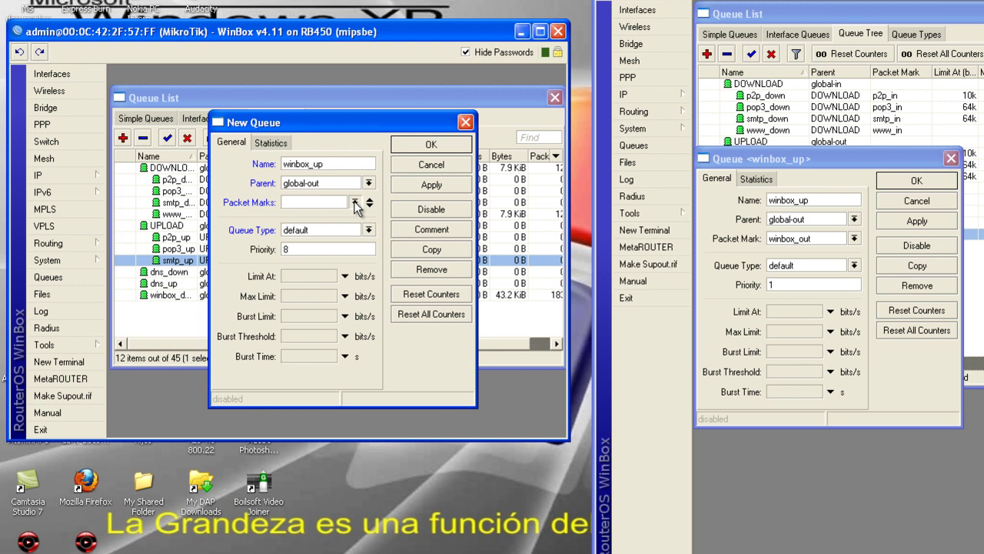
click(354, 202)
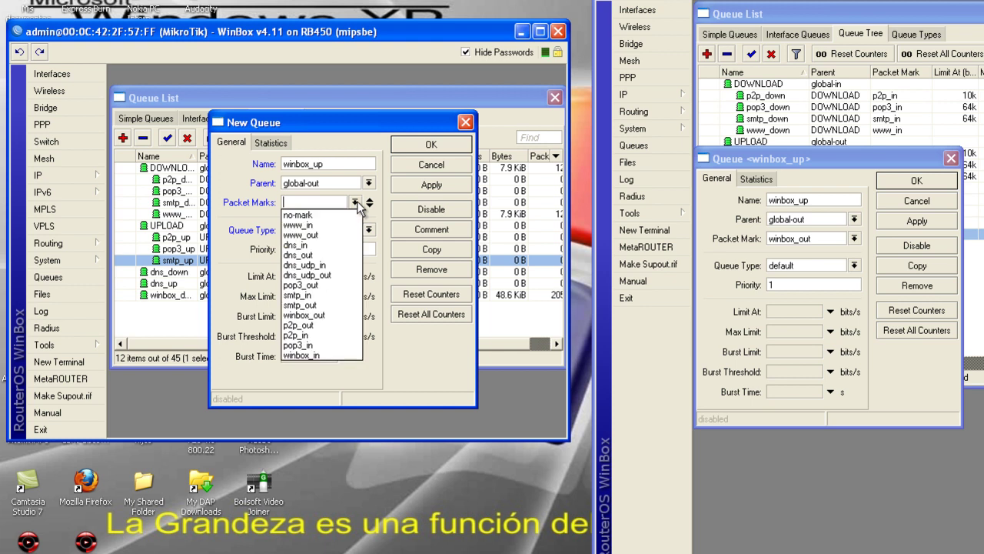
click(316, 315)
- Set the winbox_up queue's priority to 1 and save the queue
click(275, 250)
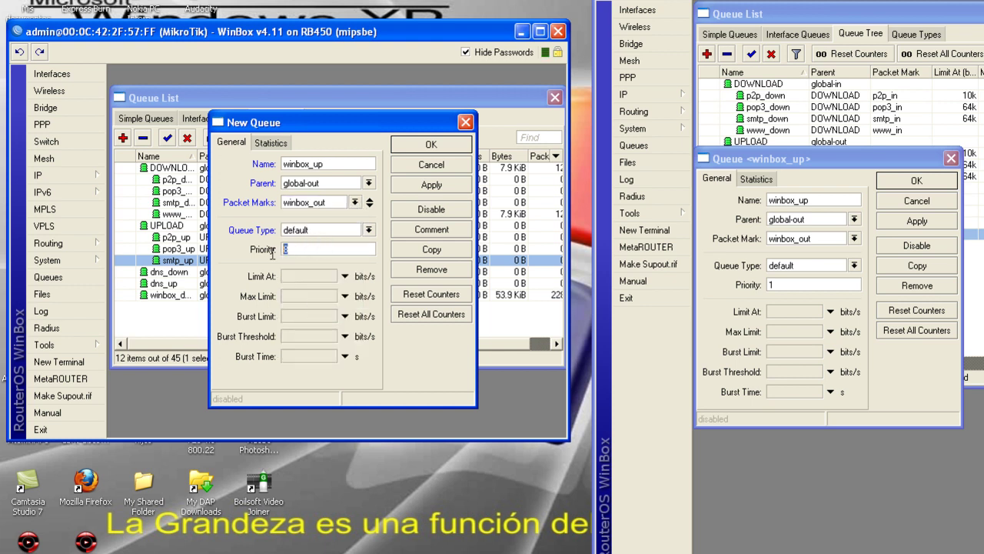
text(1)
click(440, 188)
click(446, 146)
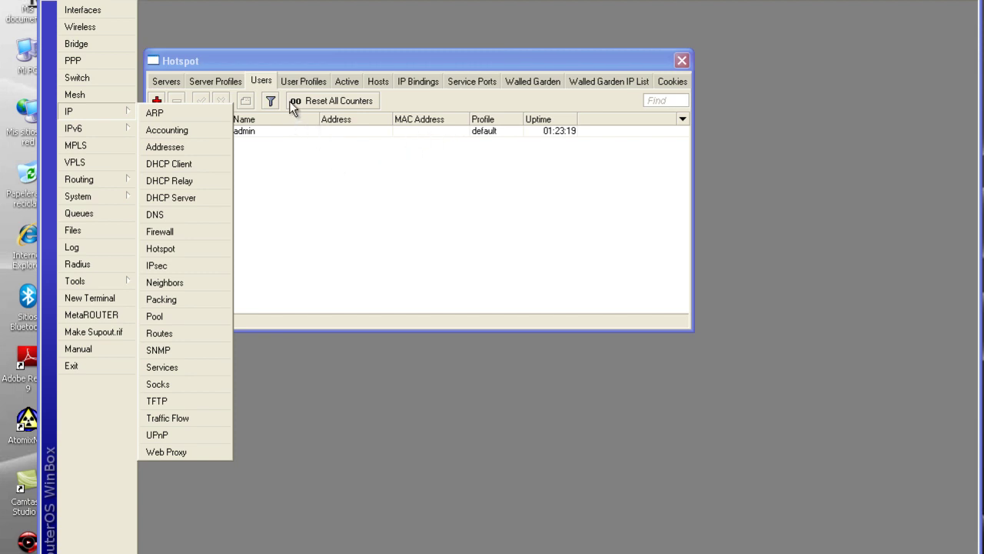
- Create a hotspot user profile named Velocidad 256k with an rx/tx rate limit of 128k/256K and save it
click(304, 85)
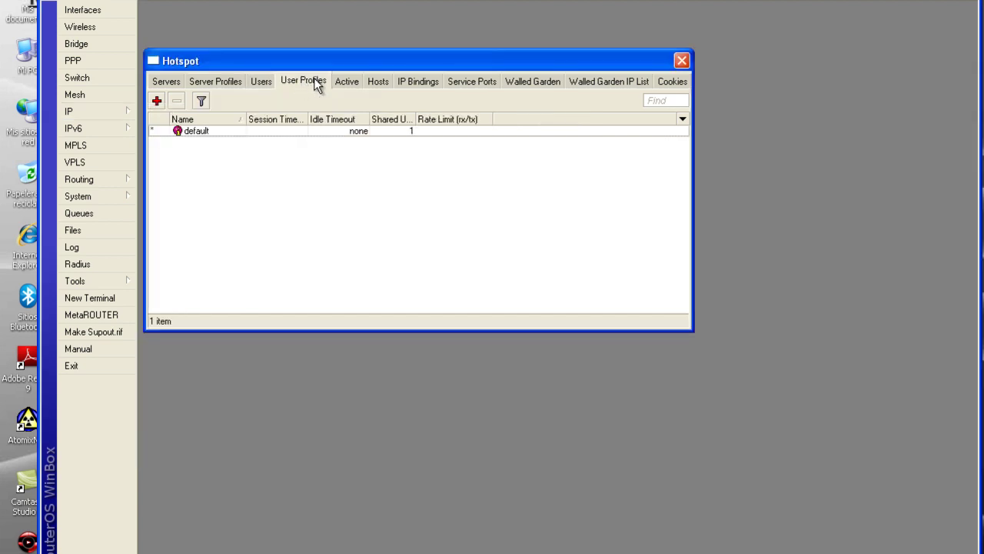
click(156, 103)
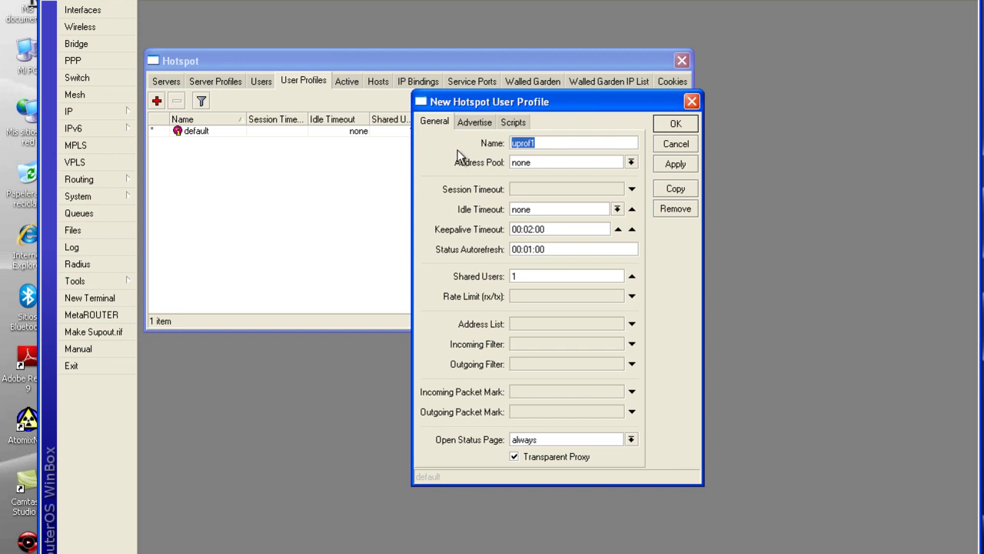
text(256k)
click(540, 300)
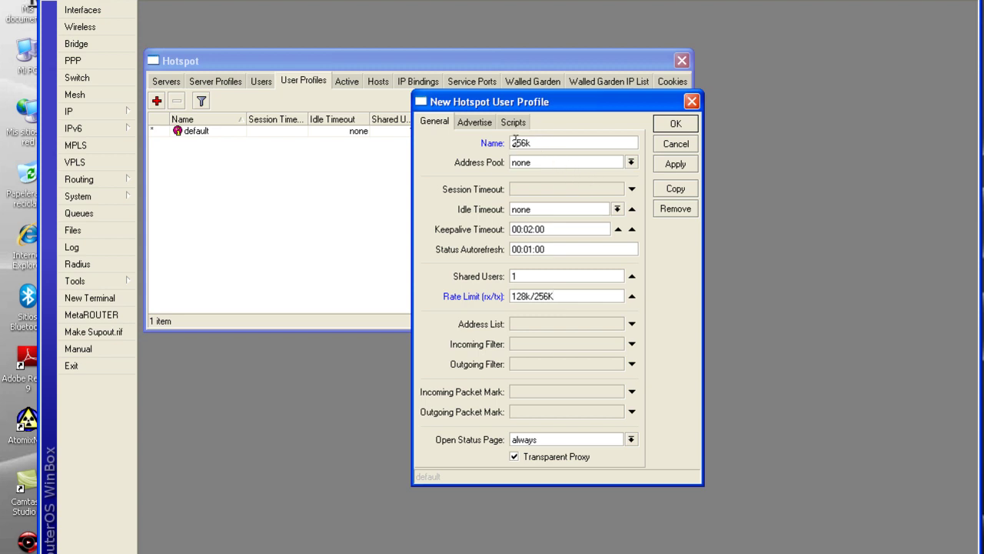
text(Velocidad)
click(676, 165)
click(681, 145)
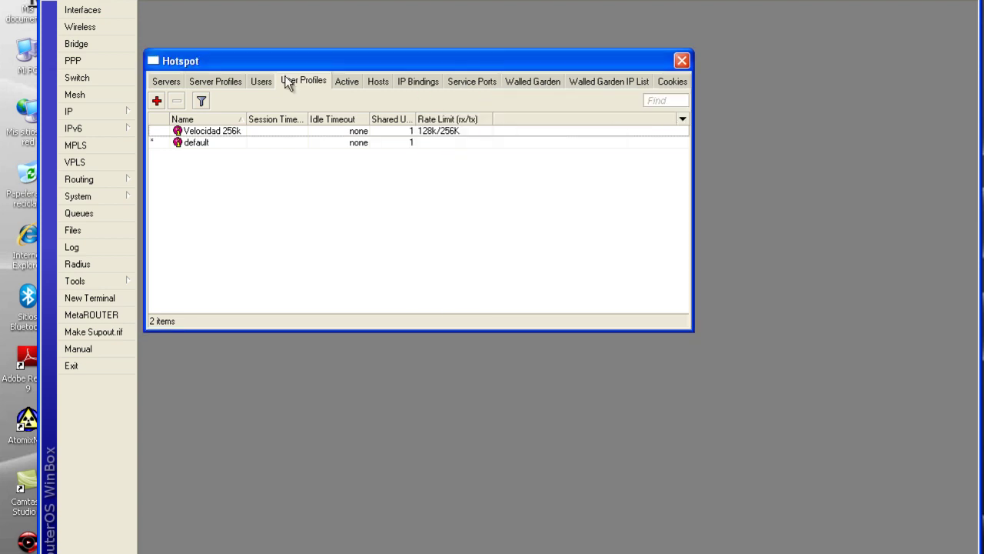
- Add a hotspot user with an account password and the Velocidad 256k profile, and save it
click(261, 82)
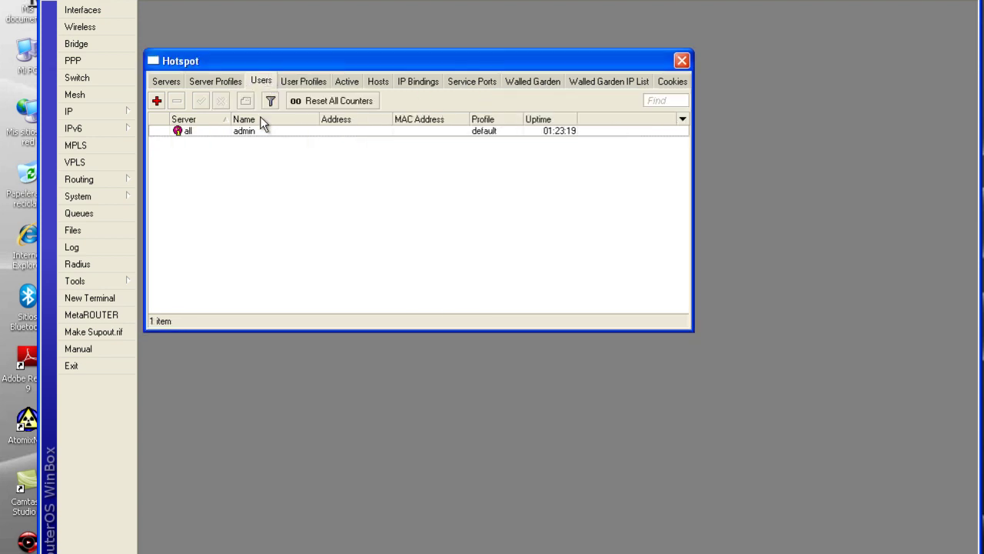
click(157, 101)
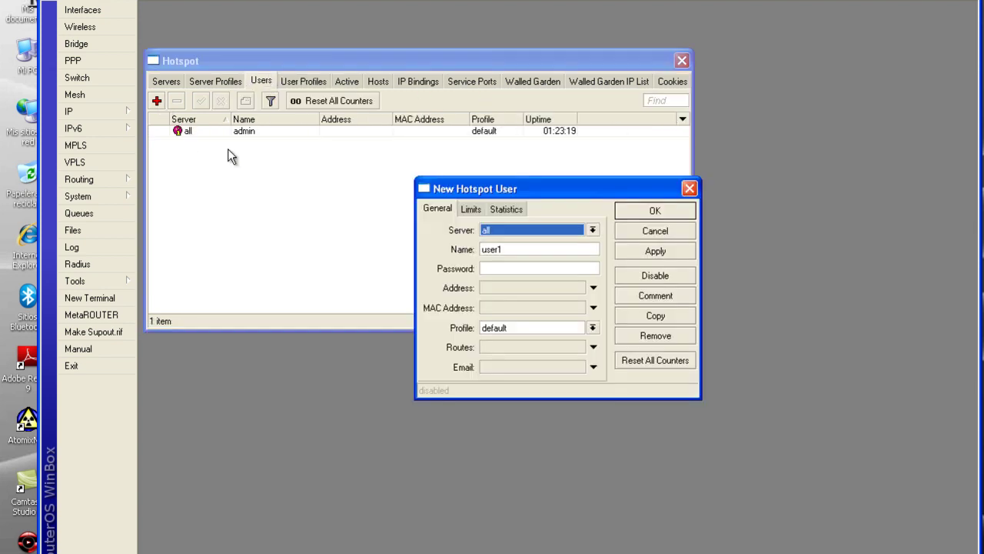
click(505, 265)
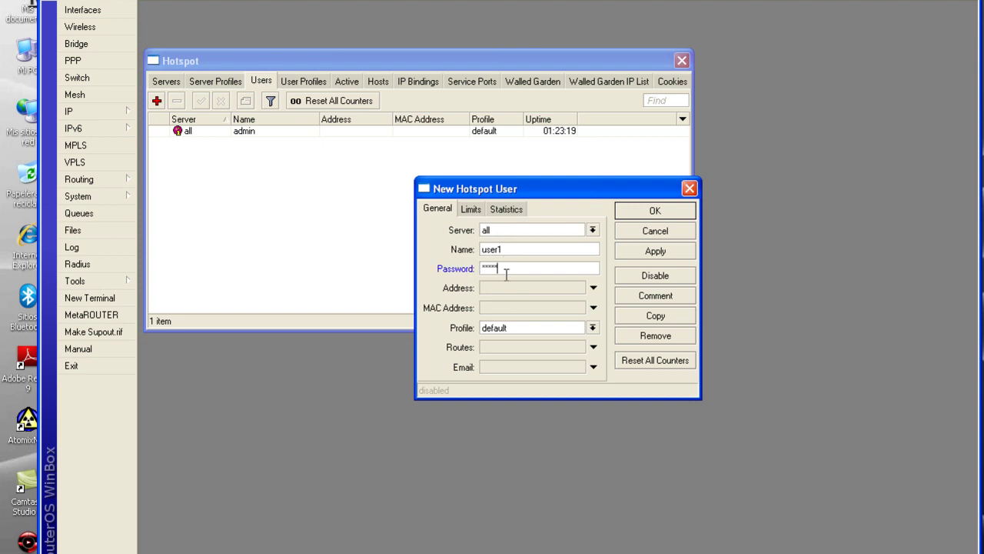
click(540, 327)
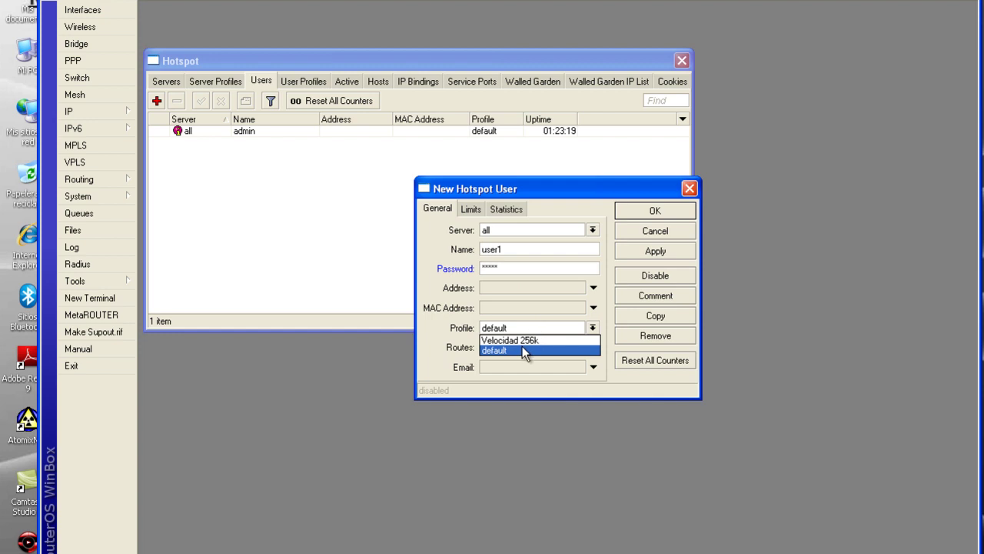
click(529, 341)
click(658, 252)
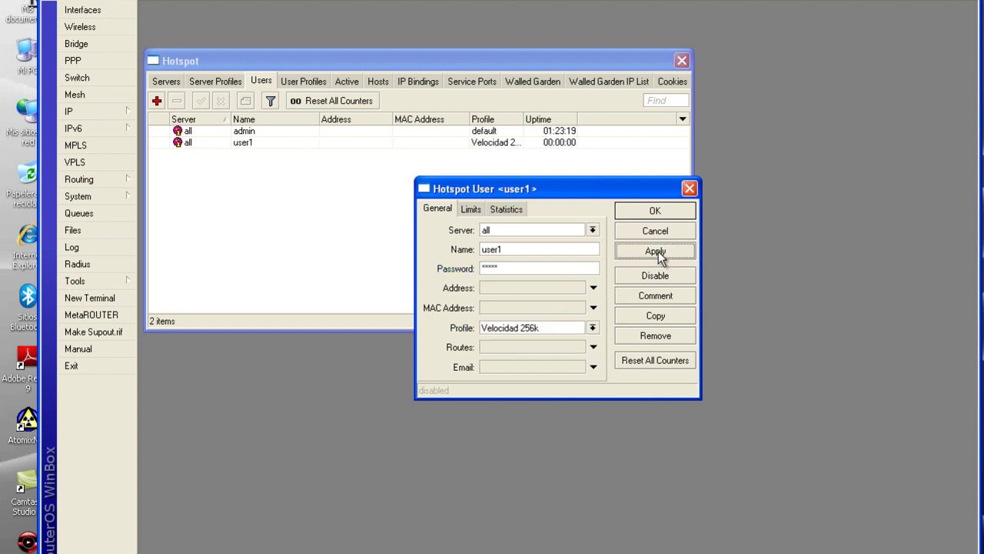
click(655, 213)
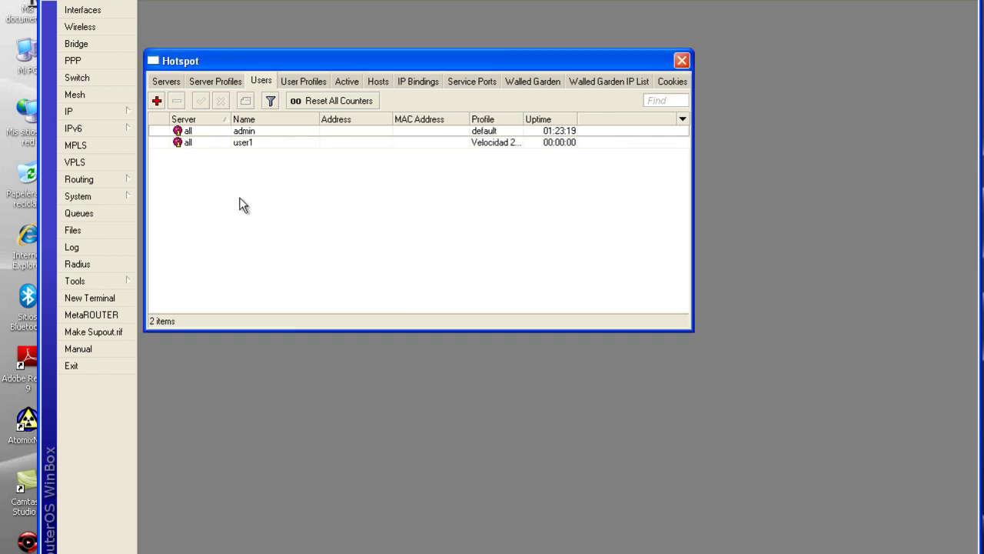
- Review the user profiles, reopen the hotspot user user1, reselect the Velocidad 256k profile and save the user
click(303, 82)
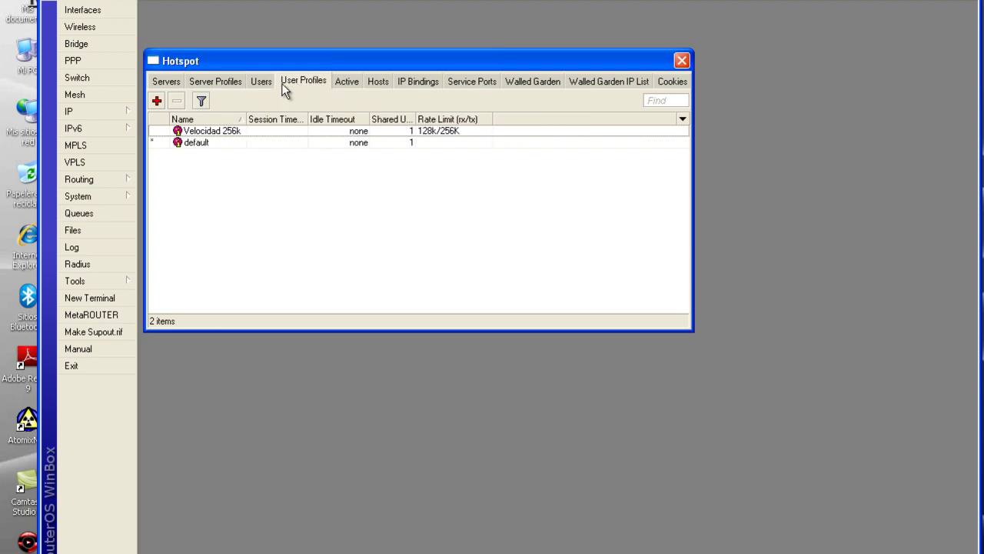
click(269, 80)
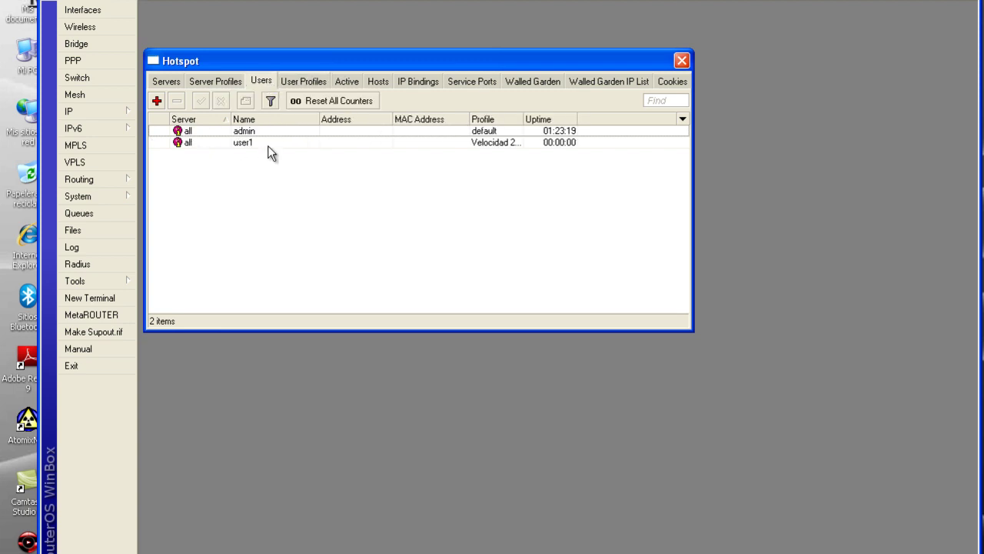
click(236, 143)
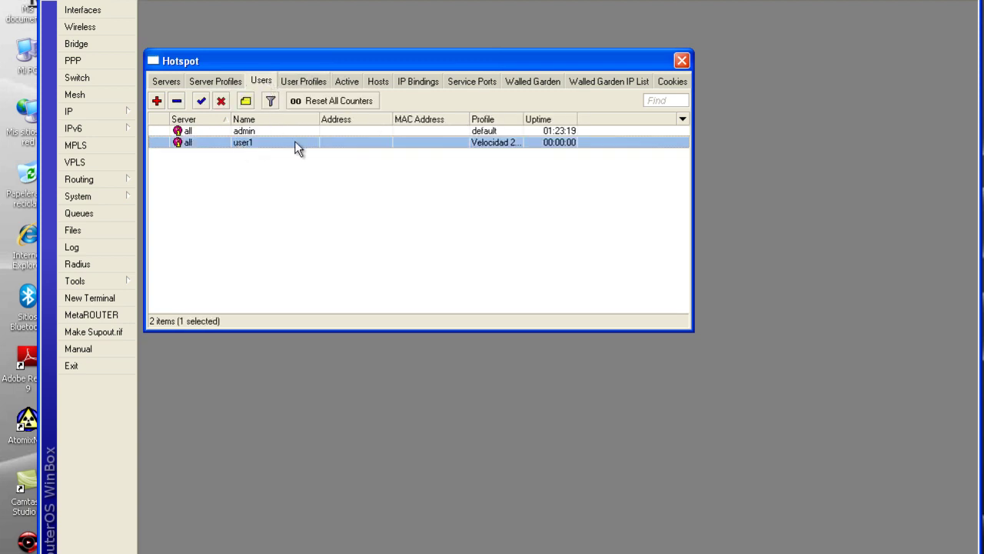
double_click(240, 144)
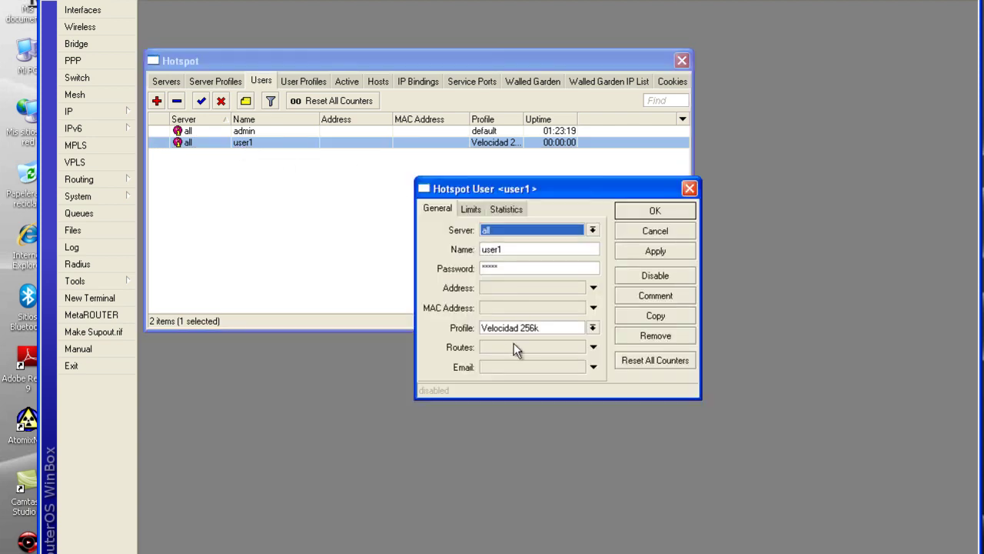
click(542, 330)
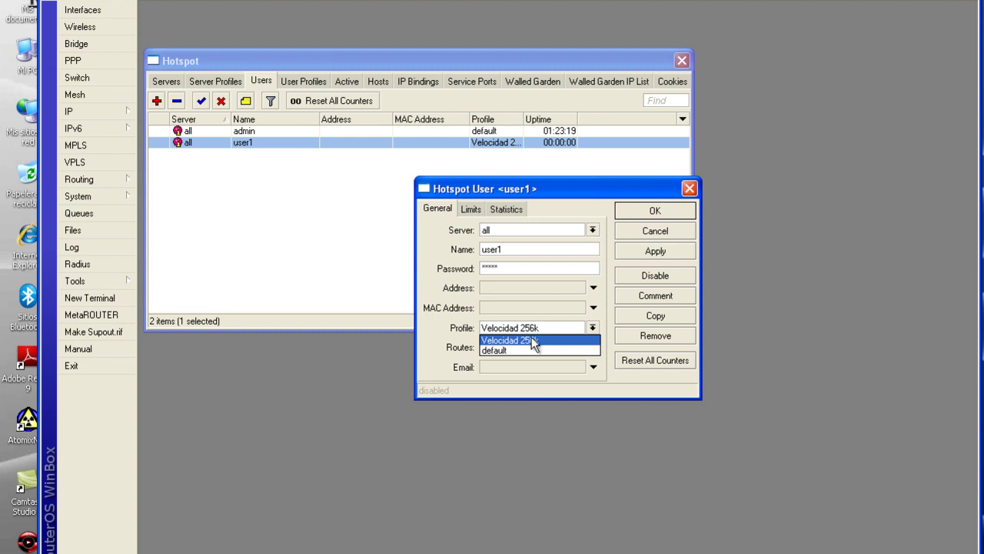
click(525, 342)
click(652, 253)
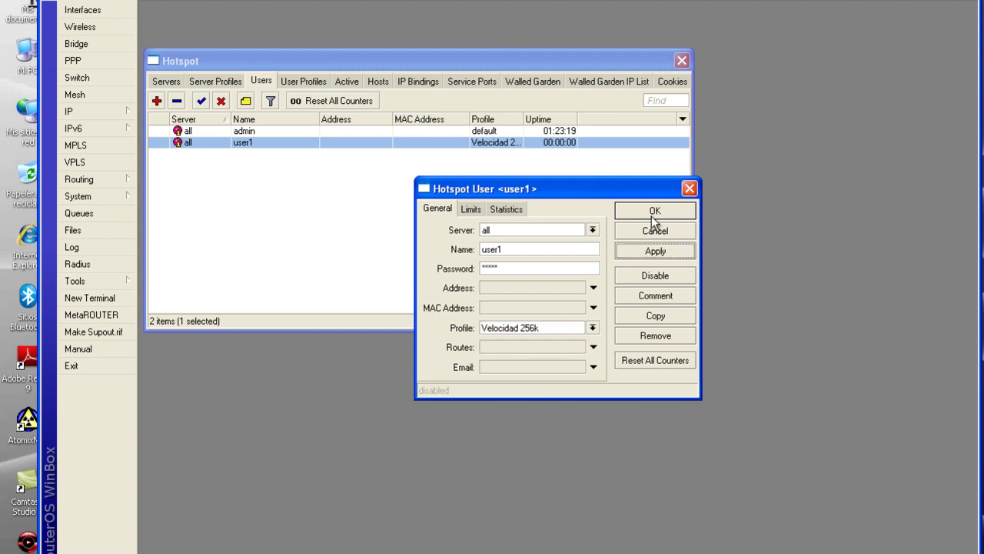
click(650, 214)
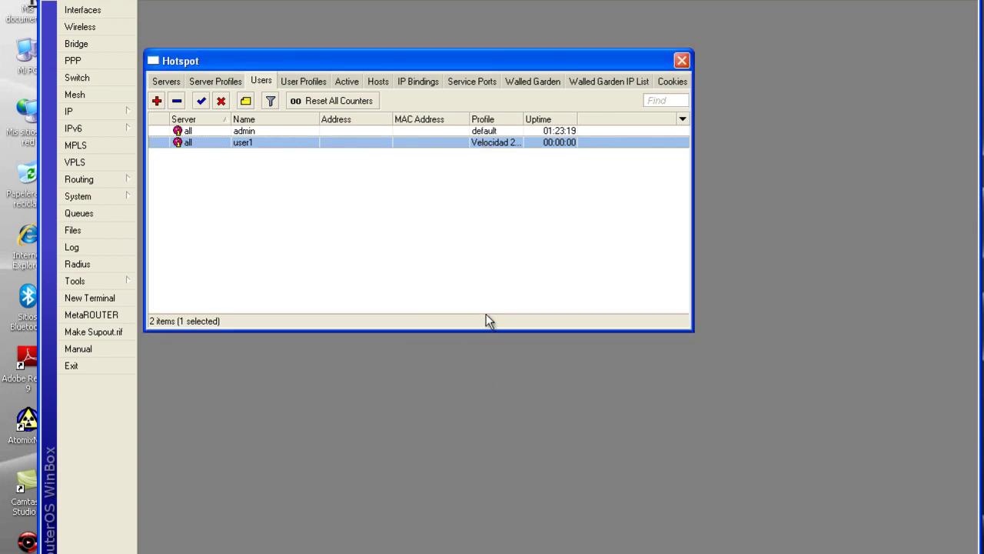